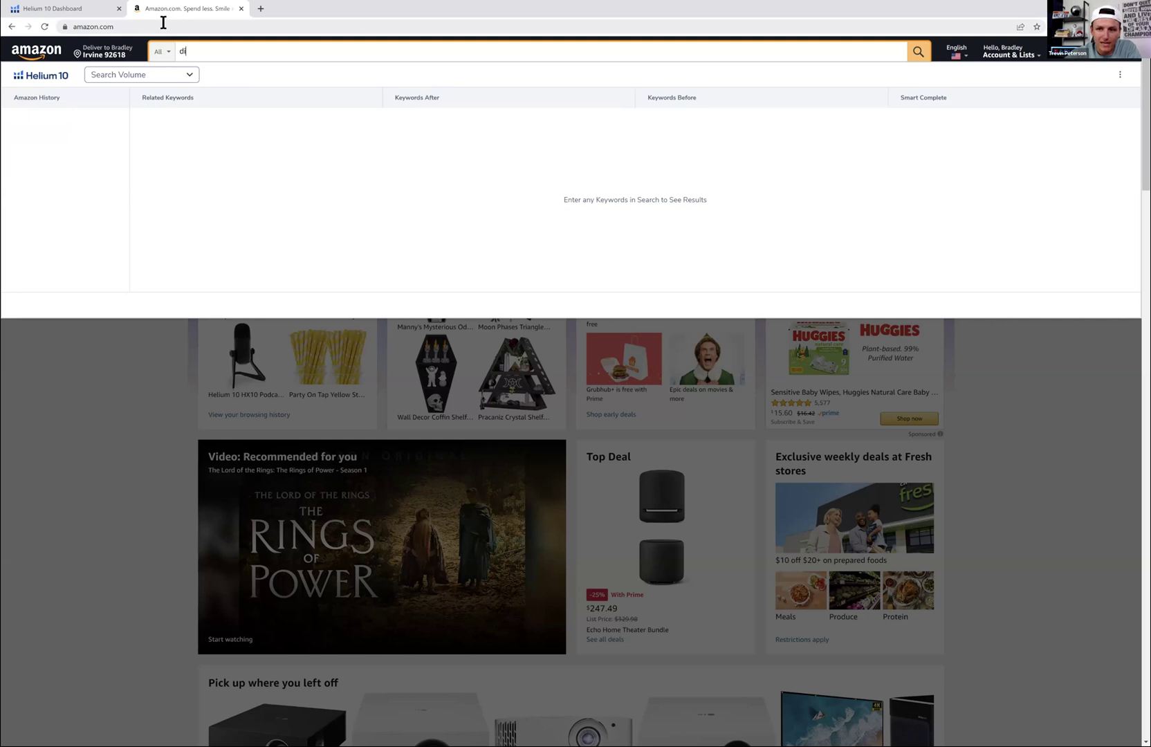
# Search Amazon for 'disposable camera for wedding' from the search box's autocomplete suggestions
pyautogui.write('sposable ')
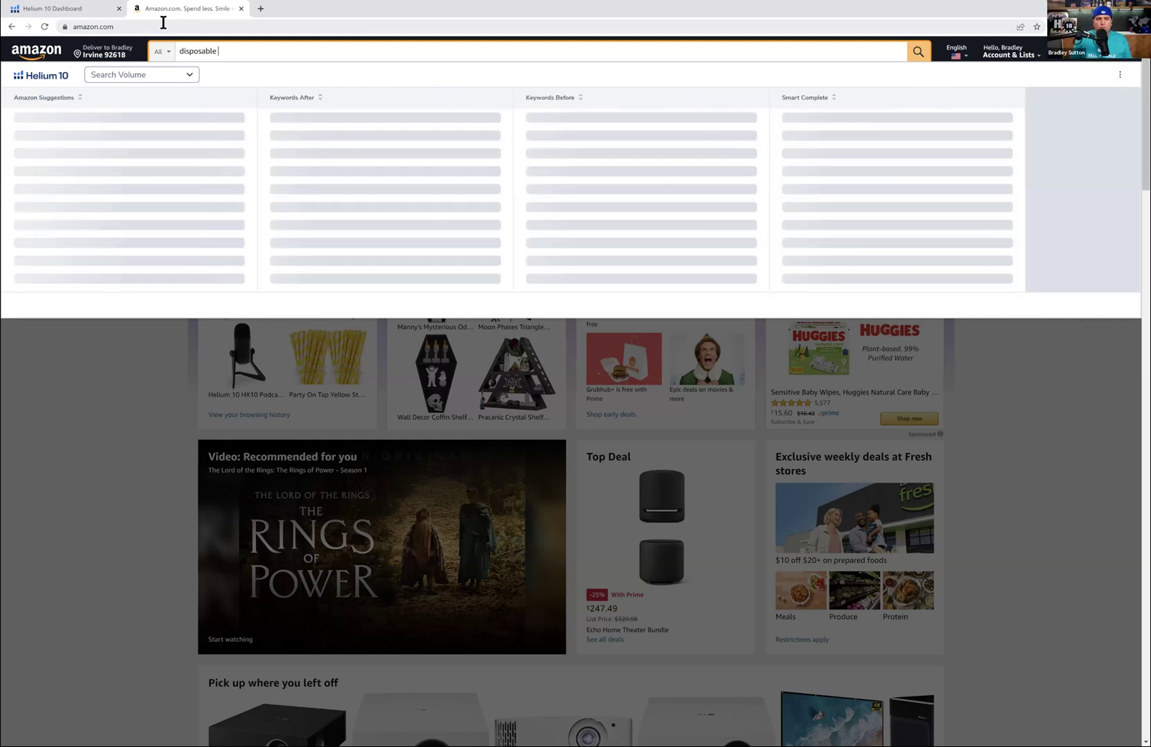
pyautogui.write('camera f')
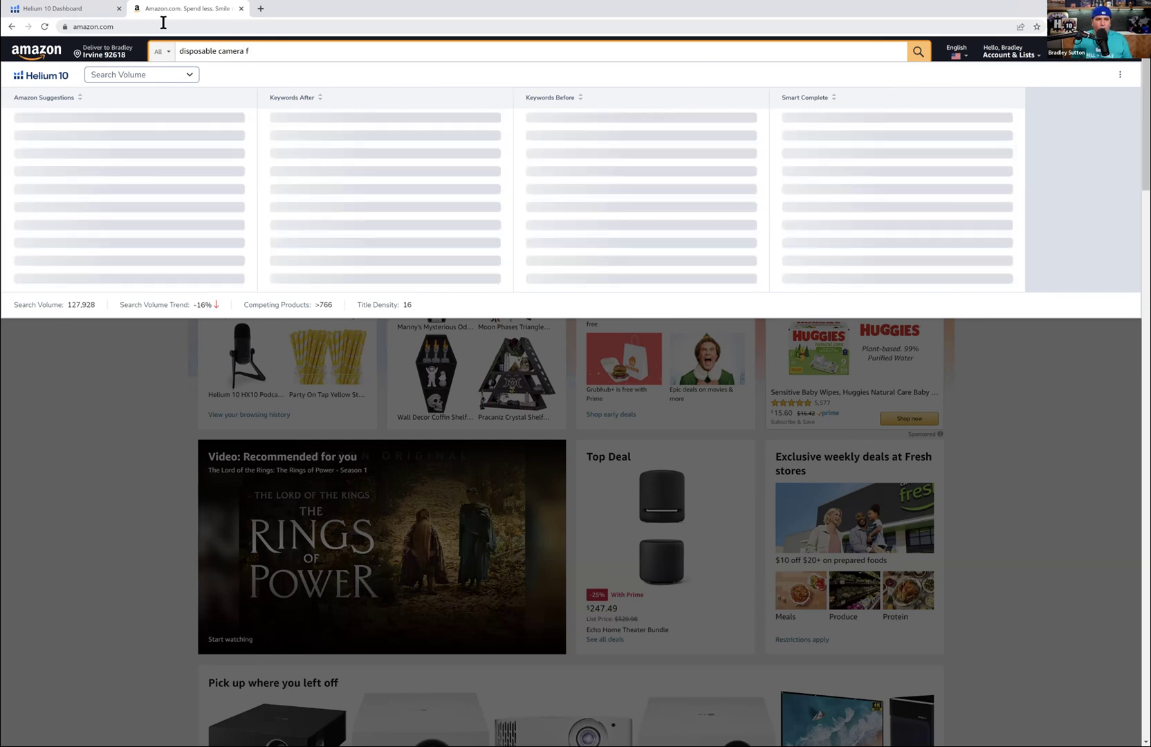
pyautogui.write('or')
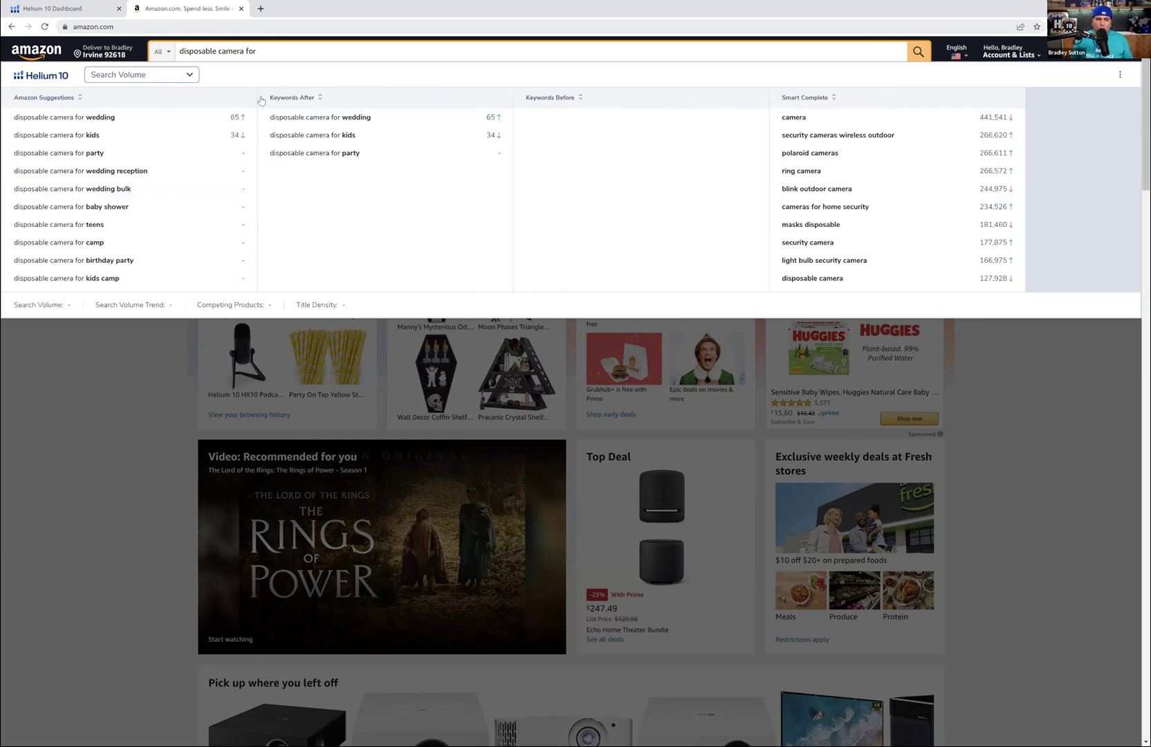
pyautogui.moveTo(303, 121)
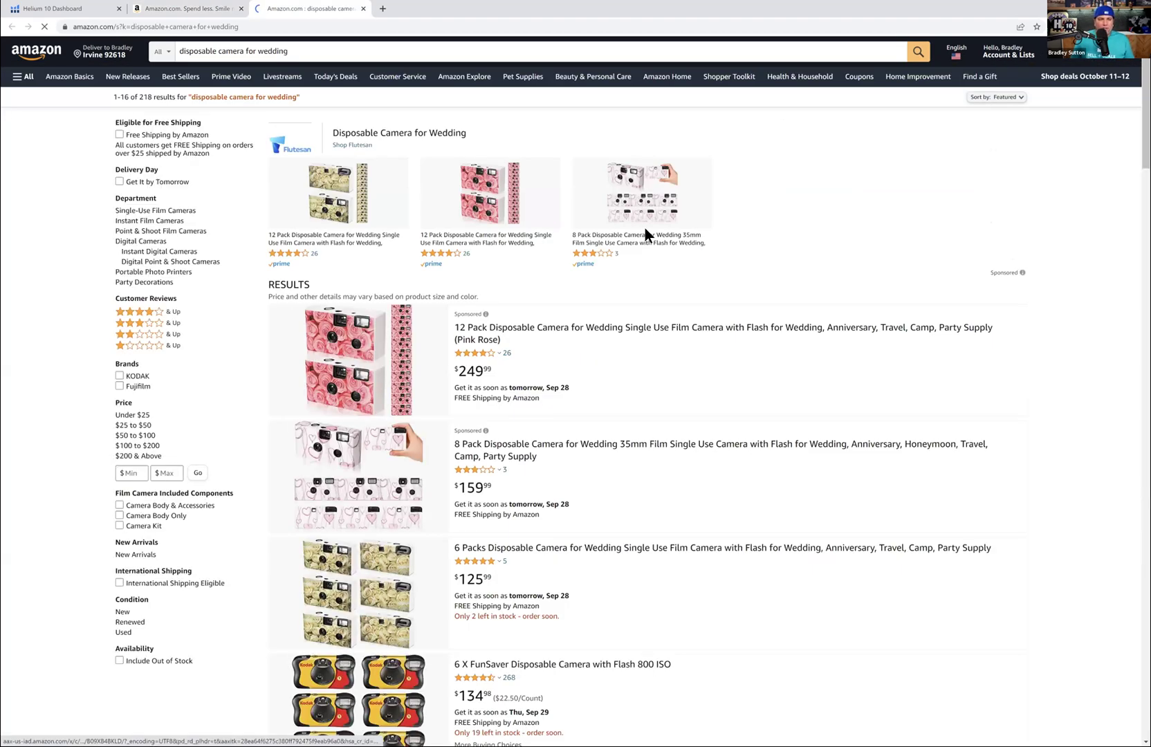
# Scroll the 'disposable camera for wedding' results and launch Helium 10 Xray product research on them
pyautogui.scroll(-3, 659, 291)
pyautogui.scroll(-2, 660, 293)
pyautogui.scroll(-3, 659, 293)
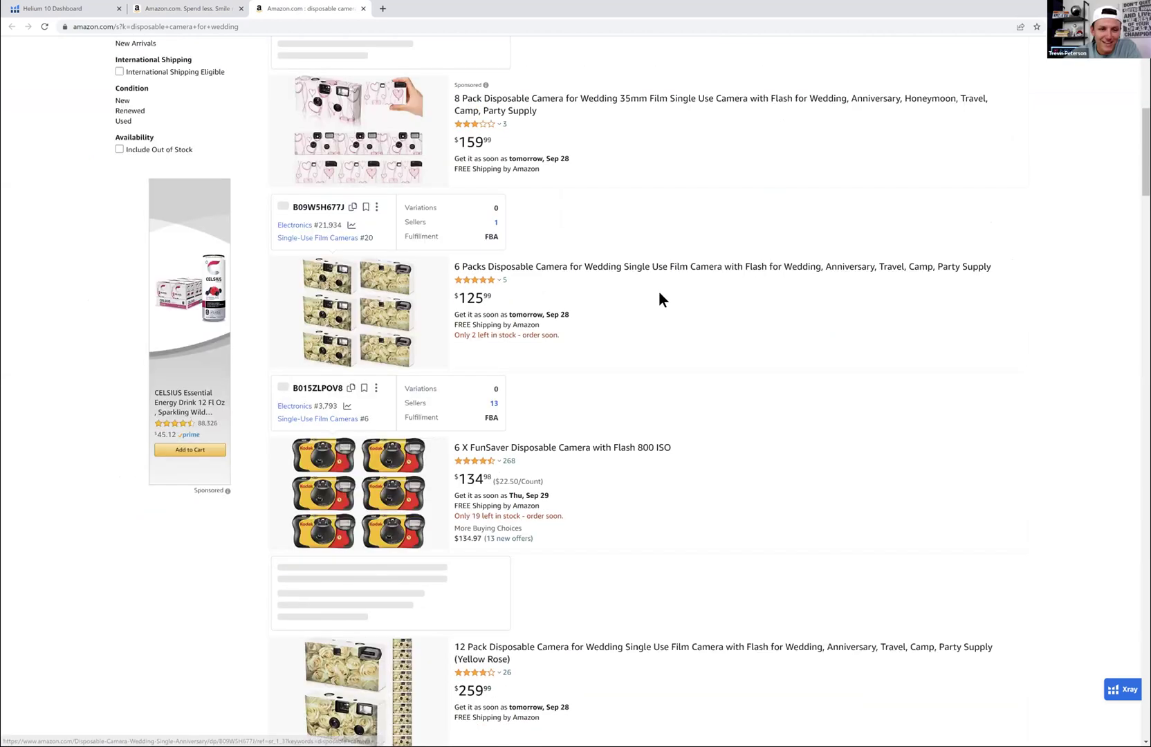
pyautogui.scroll(-1, 659, 293)
pyautogui.scroll(-1, 785, 377)
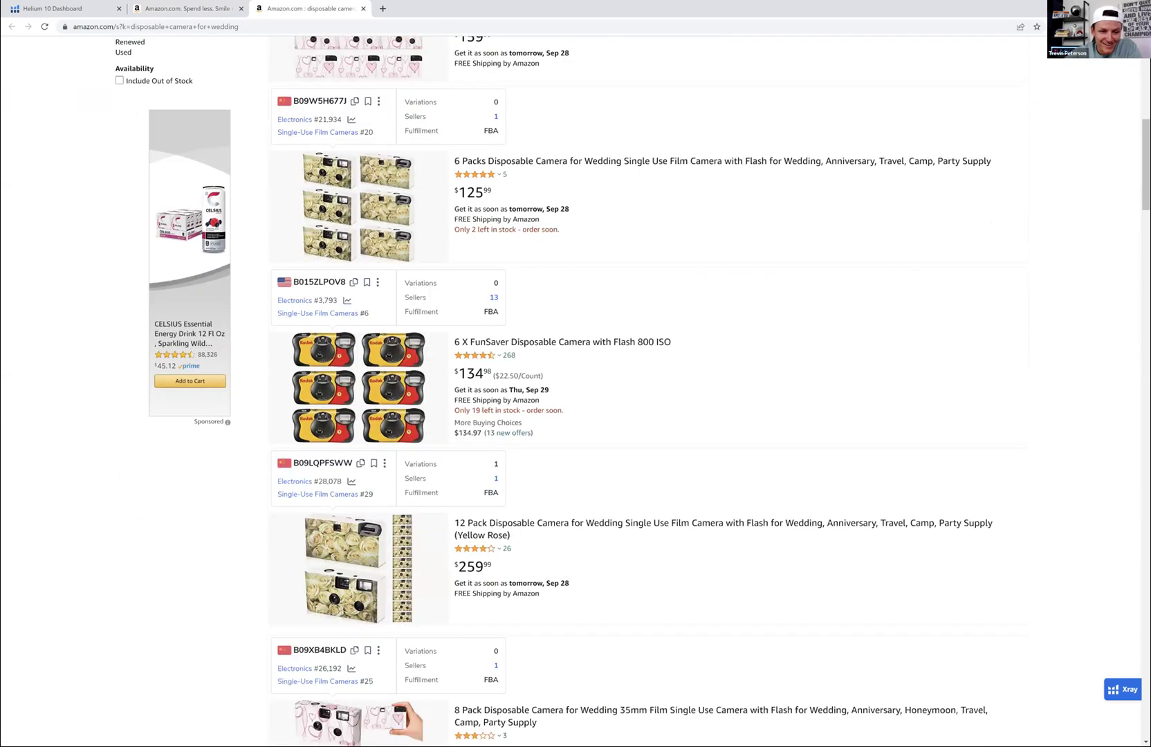
pyautogui.scroll(-2, 786, 377)
pyautogui.click(1123, 689)
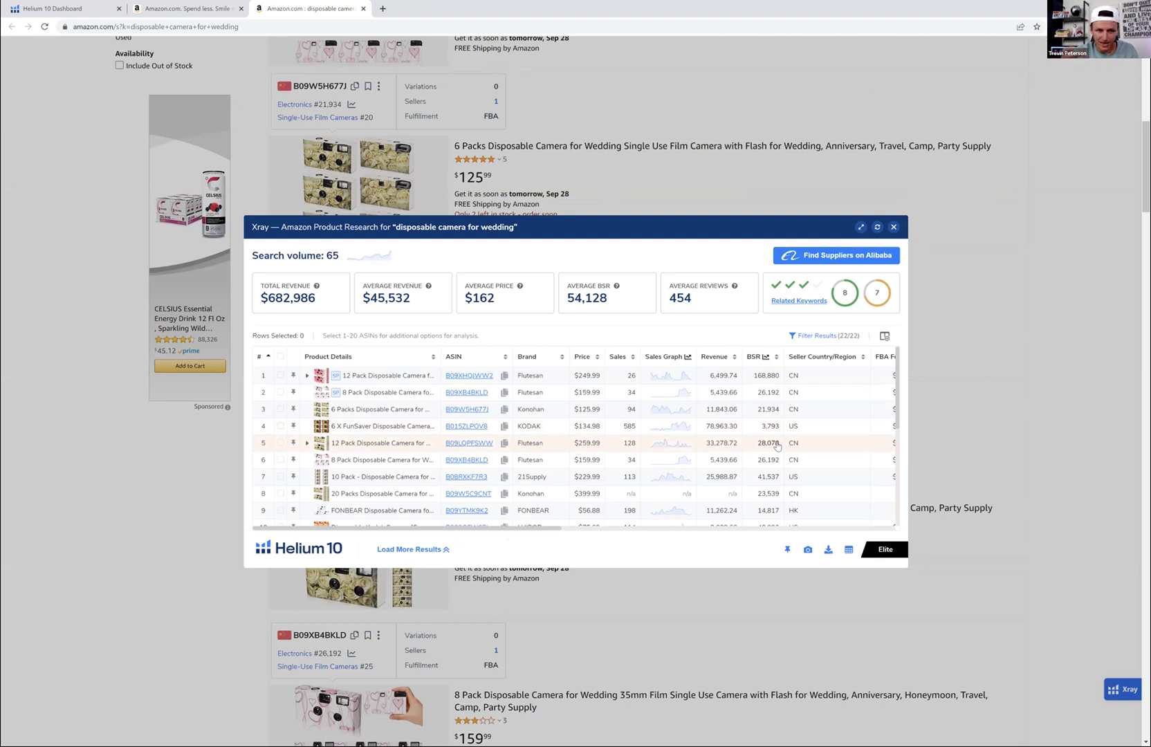
# Tick the 6 X FunSaver, Flutesan 12 Pack, Konohan 6 Packs and 21Supply 10 Pack listings in Xray
pyautogui.scroll(-4, 778, 446)
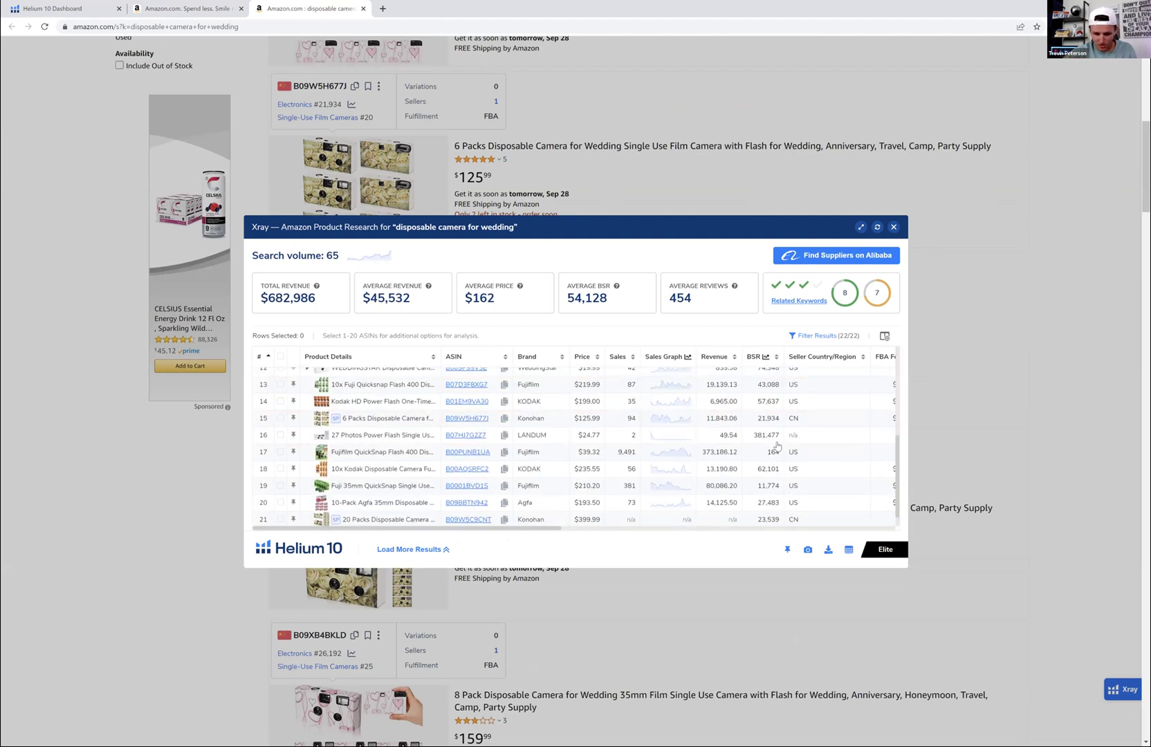
pyautogui.scroll(4, 776, 443)
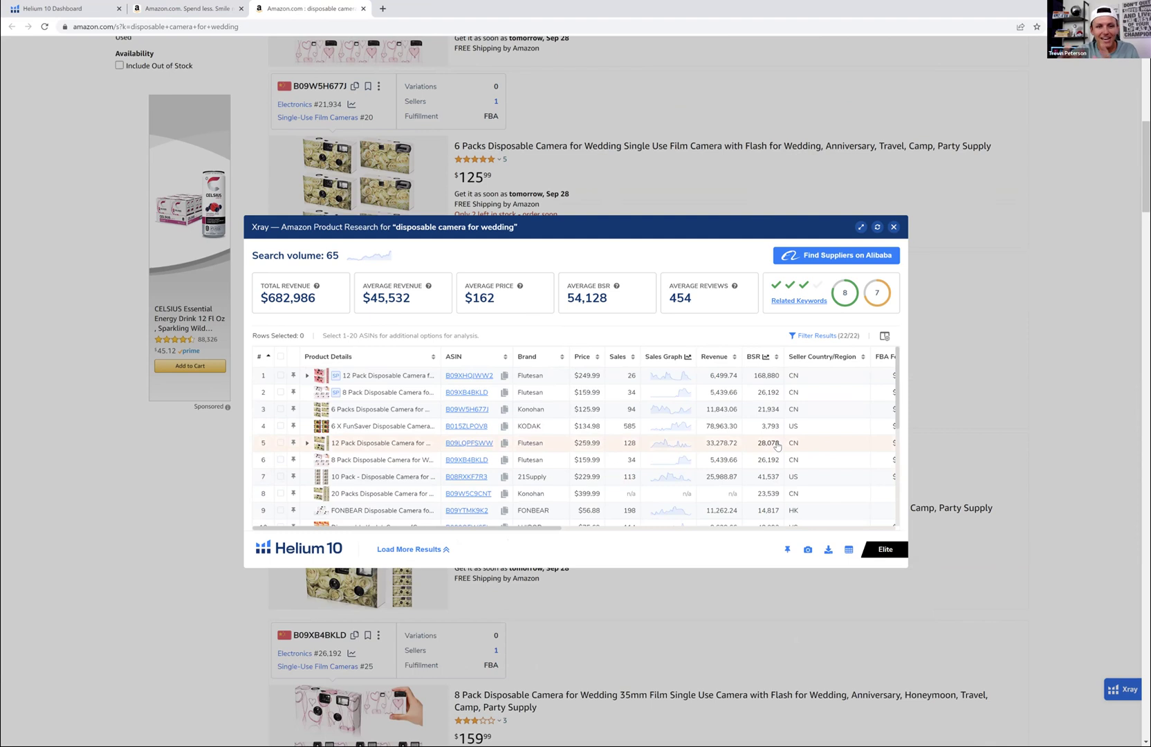
pyautogui.click(280, 426)
pyautogui.click(280, 443)
pyautogui.click(280, 409)
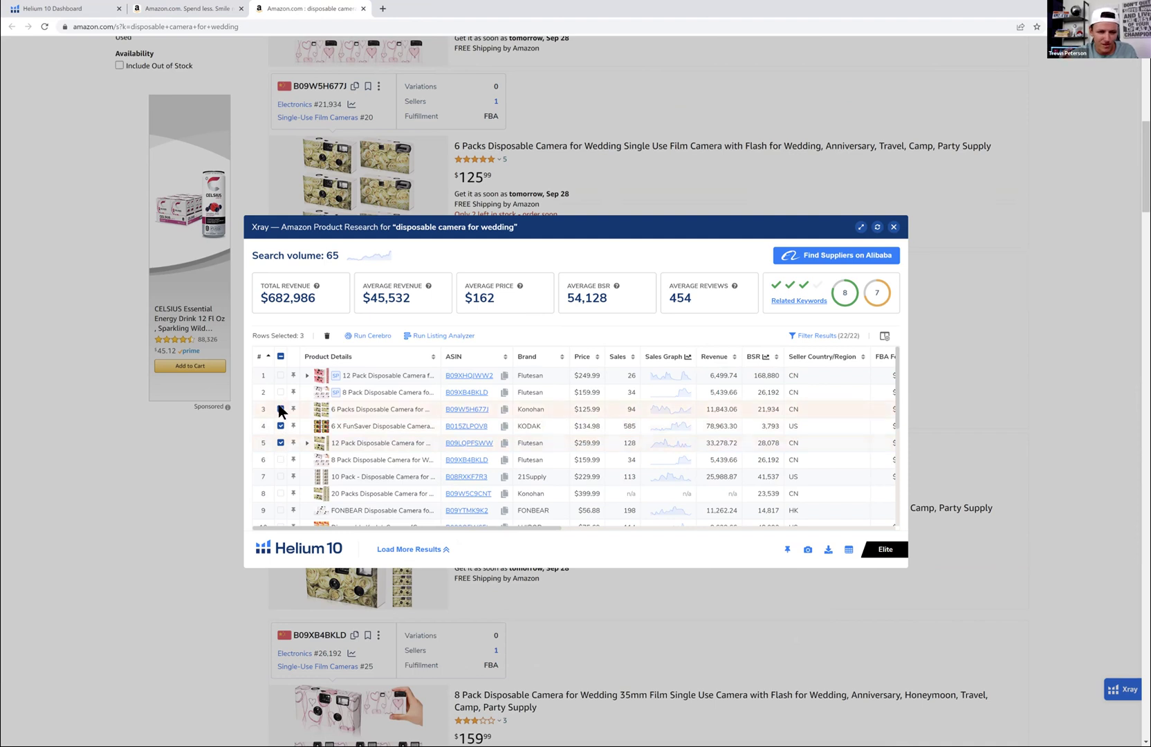
pyautogui.click(279, 479)
pyautogui.scroll(-1, 280, 480)
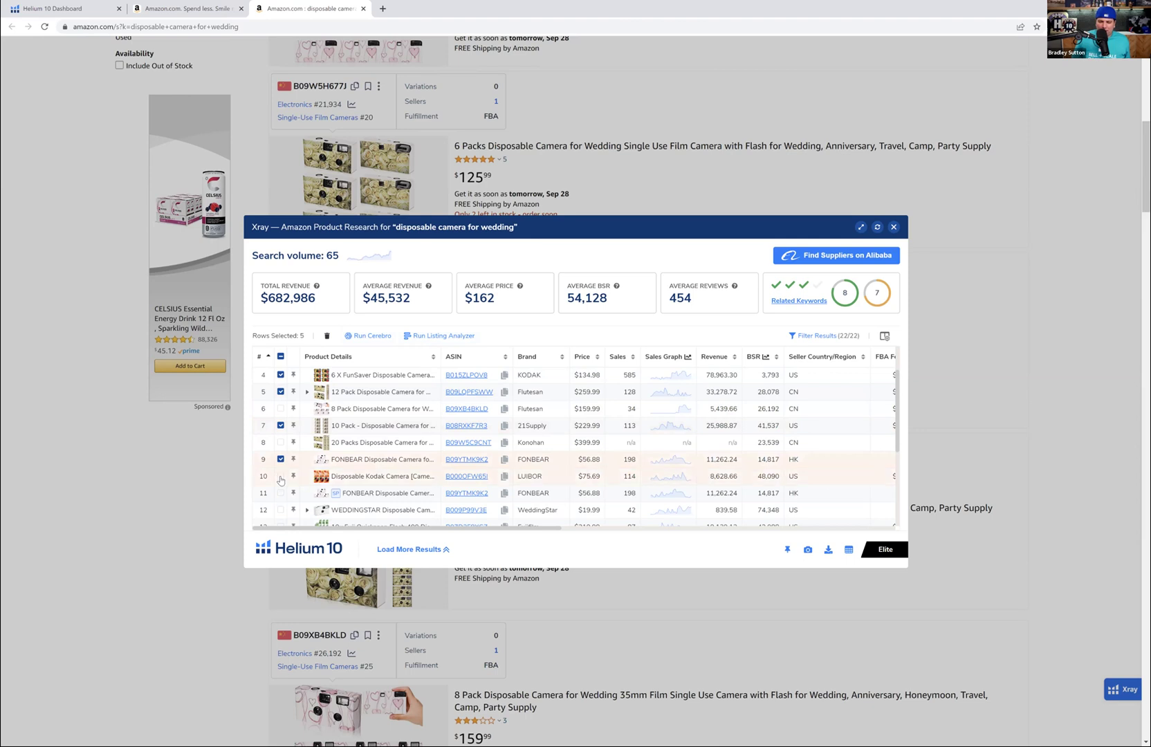
pyautogui.scroll(-2, 278, 482)
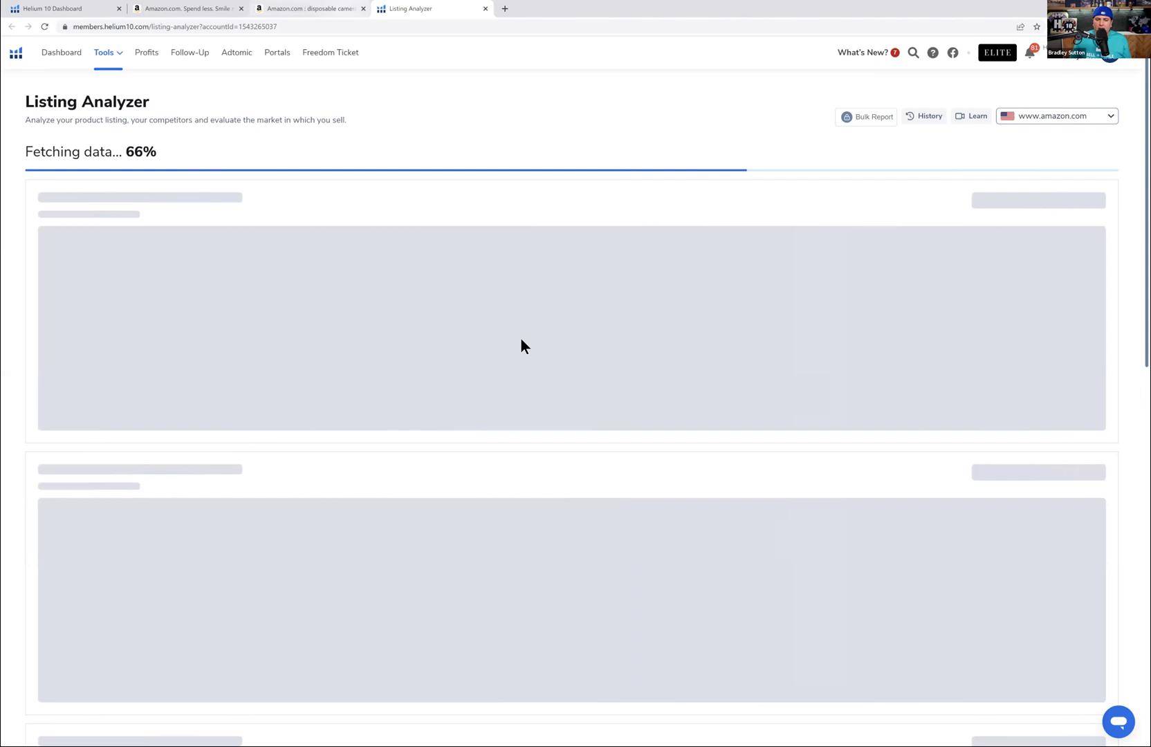
# Check the ticked rows on the enlarged Xray page, then return to the Listing Analyzer report
pyautogui.hotkey('ctrl', 'shift', 'Tab')
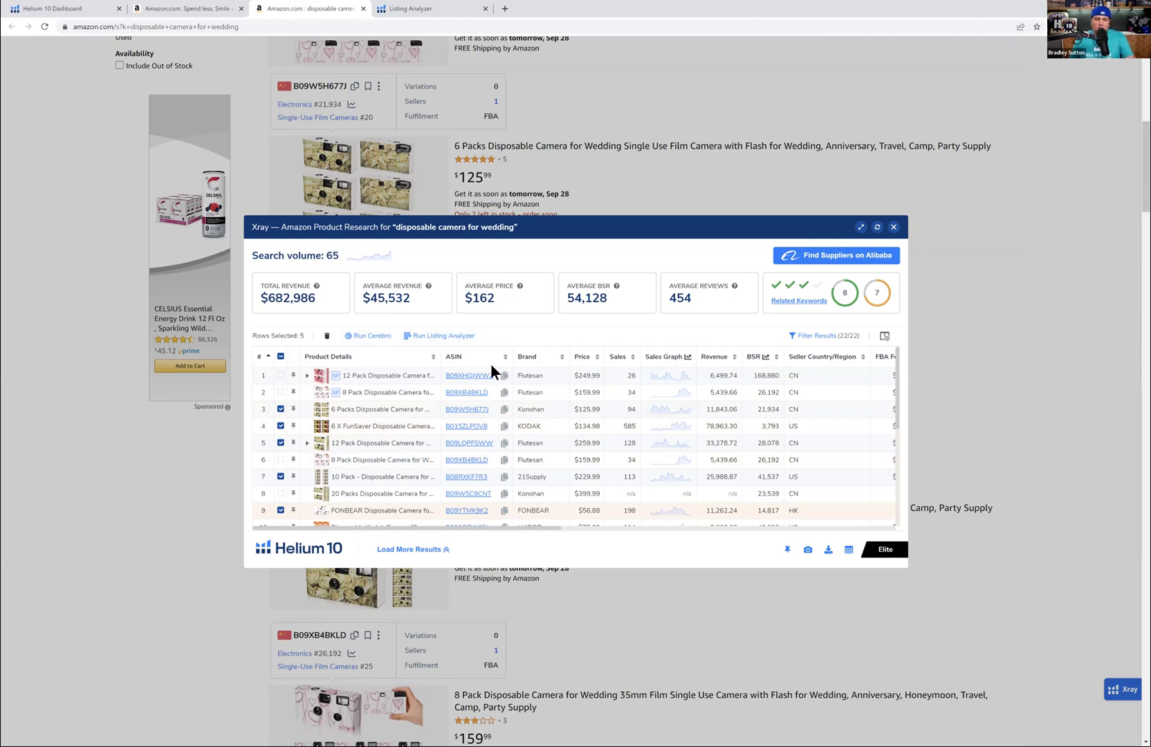
pyautogui.hotkey('ctrl', '+')
pyautogui.hotkey('ctrl', '+')
pyautogui.hotkey('ctrl', '+')
pyautogui.hotkey('ctrl', '+')
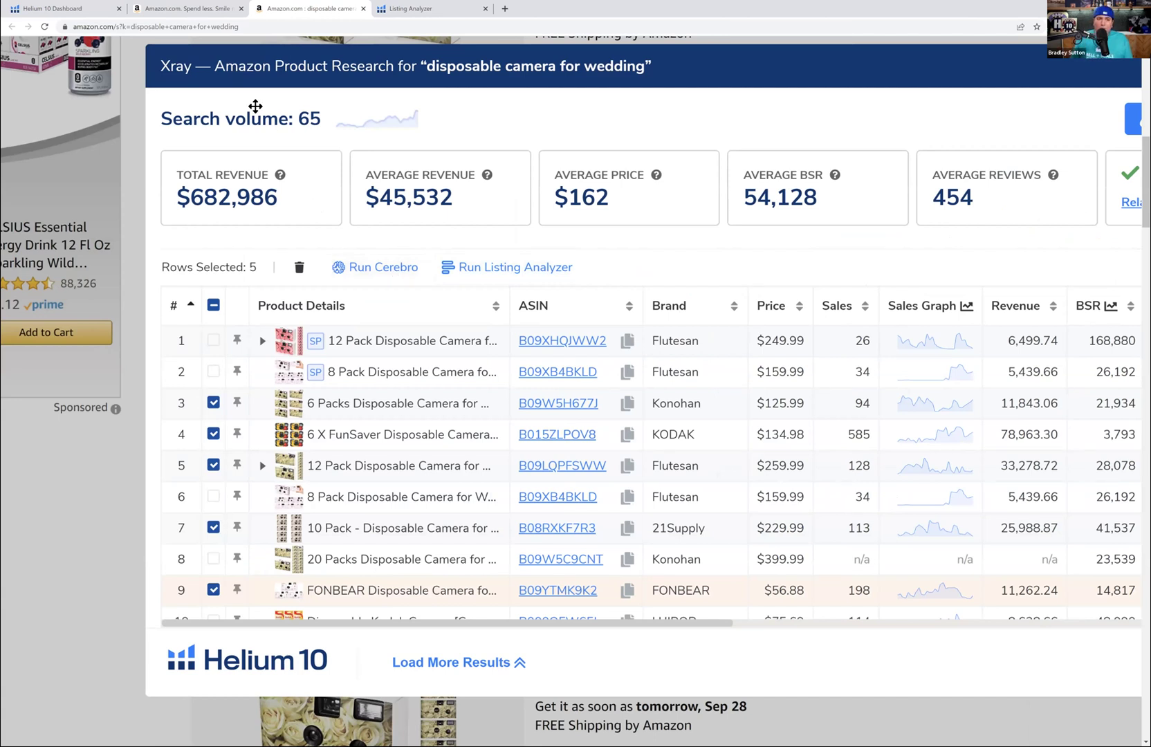
pyautogui.click(424, 19)
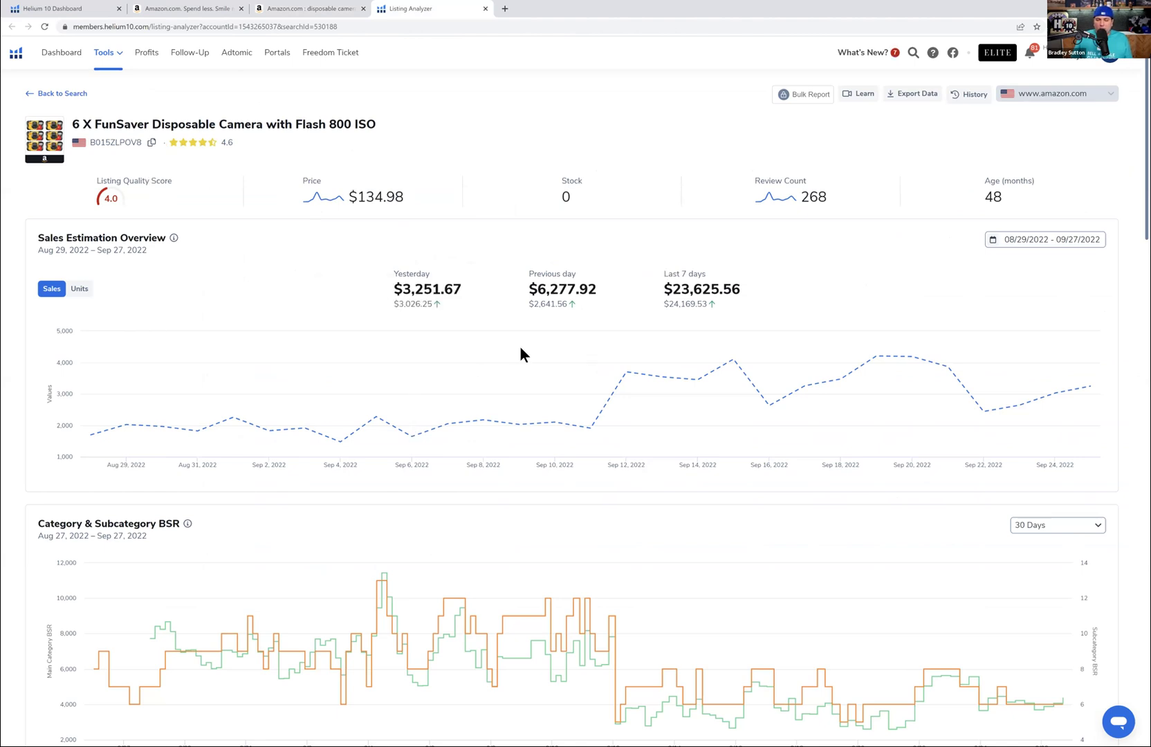
# Scroll past the sales and BSR charts to the Compare Key Metrics Across ASINs table
pyautogui.scroll(-5, 521, 346)
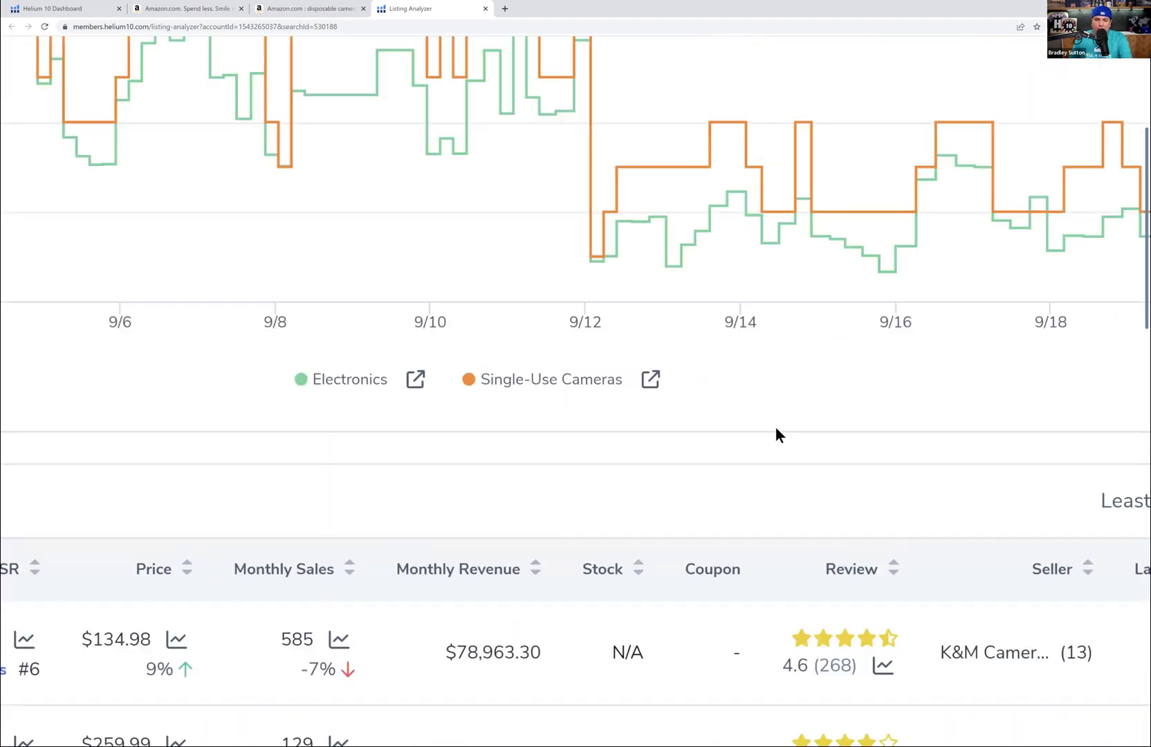
pyautogui.scroll(-3, 588, 298)
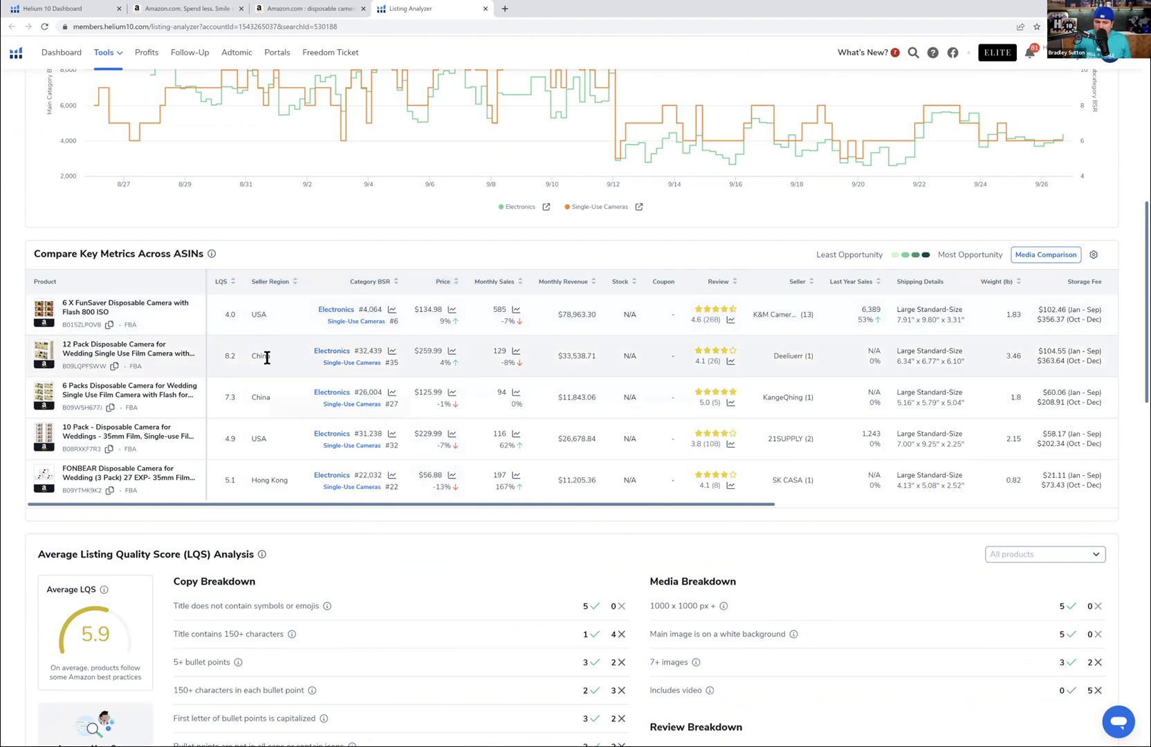
# Scroll the metrics table to its right end to show listing age and Top 10 keyword figures
pyautogui.moveTo(281, 503); pyautogui.dragTo(513, 491)
pyautogui.moveTo(757, 490); pyautogui.dragTo(876, 487)
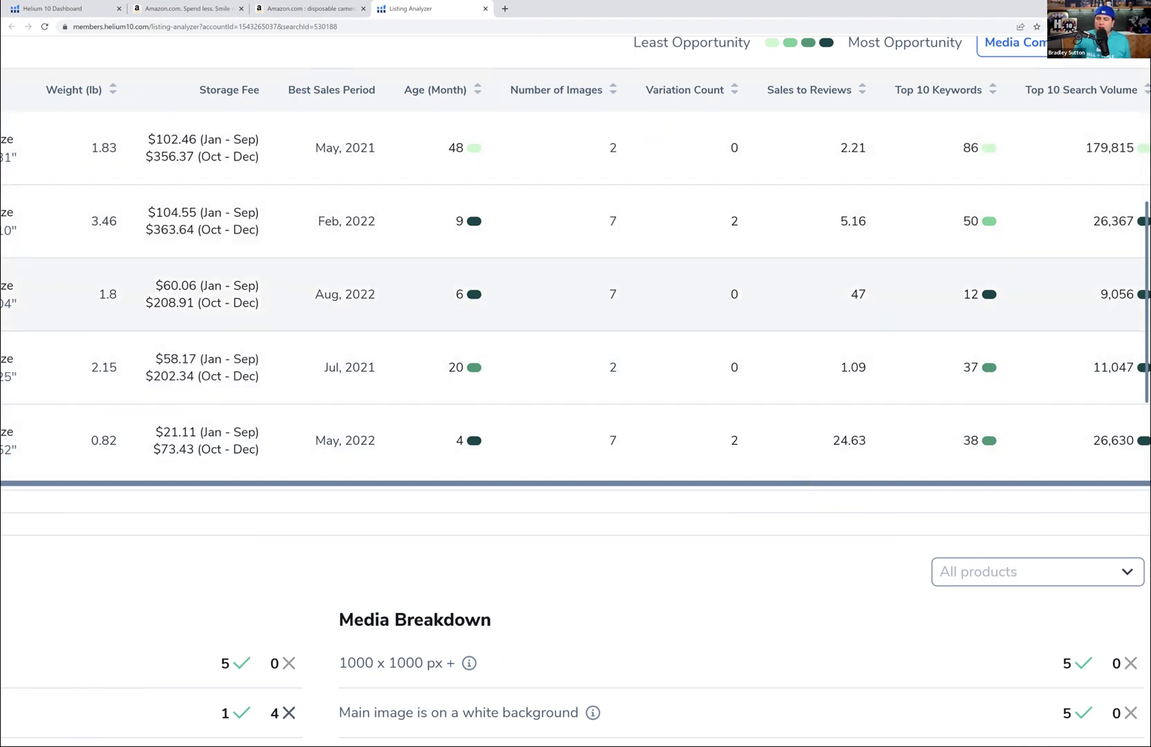
pyautogui.scroll(-3, 575, 441)
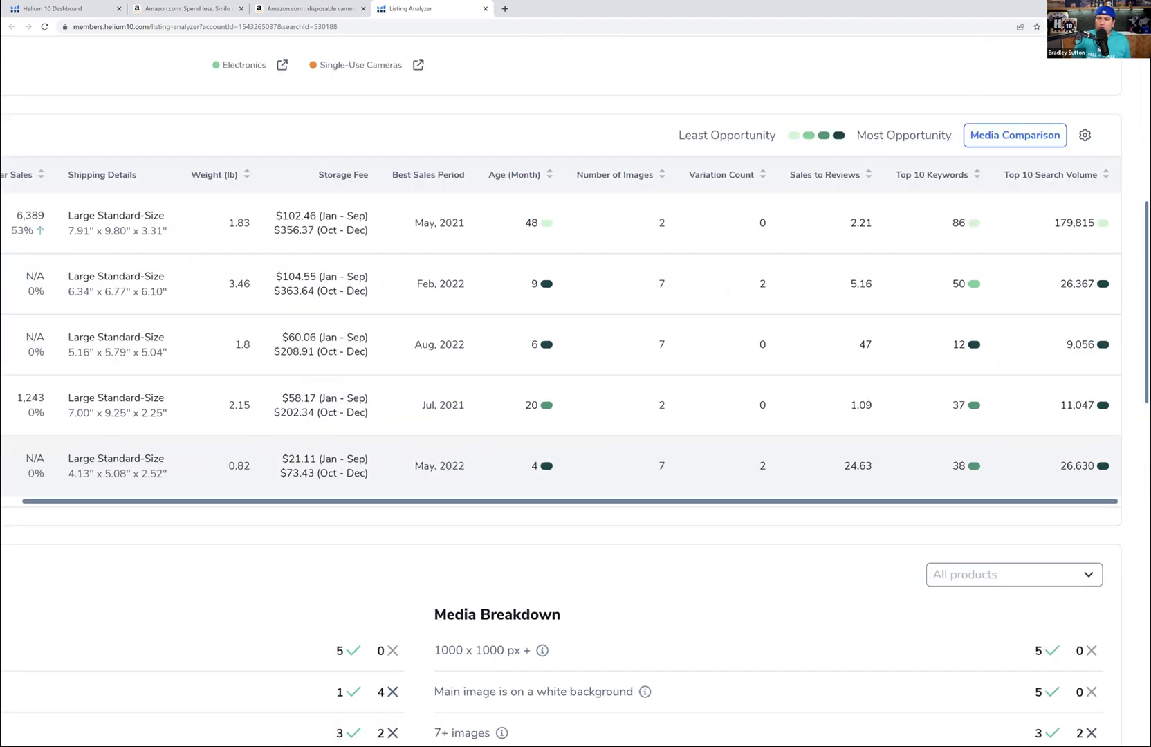
pyautogui.scroll(3, 575, 441)
pyautogui.scroll(2, 574, 387)
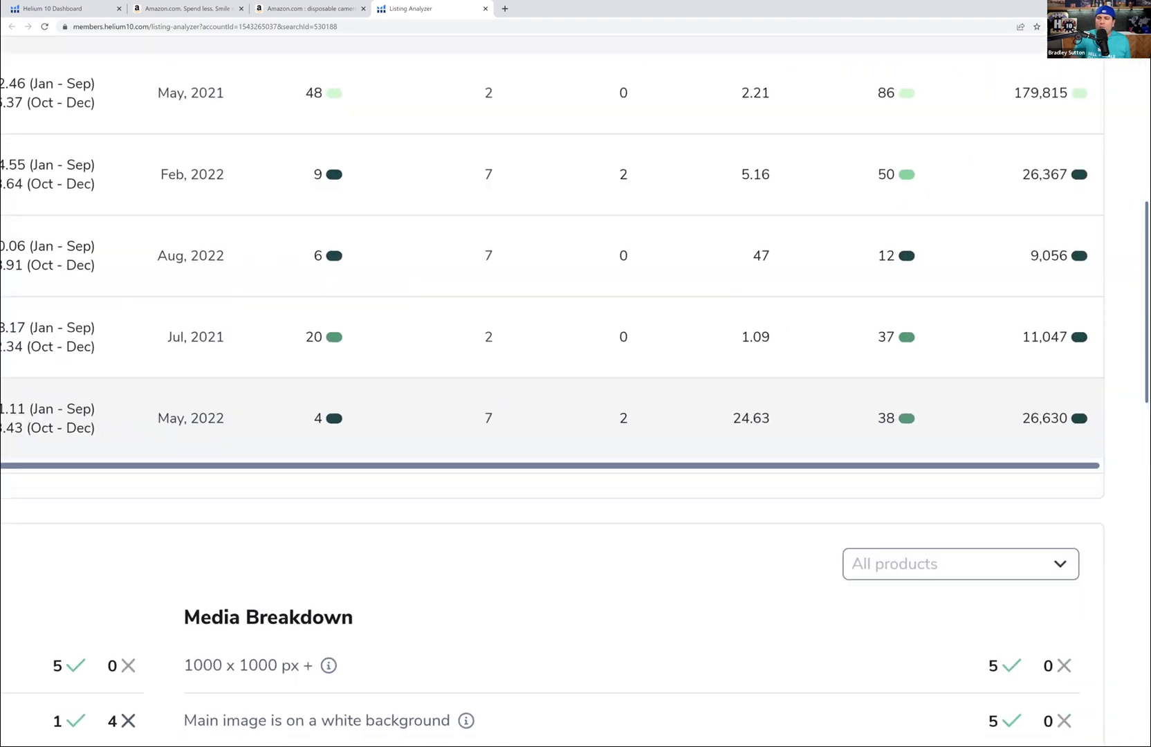
pyautogui.scroll(-2, 574, 387)
pyautogui.scroll(3, 575, 387)
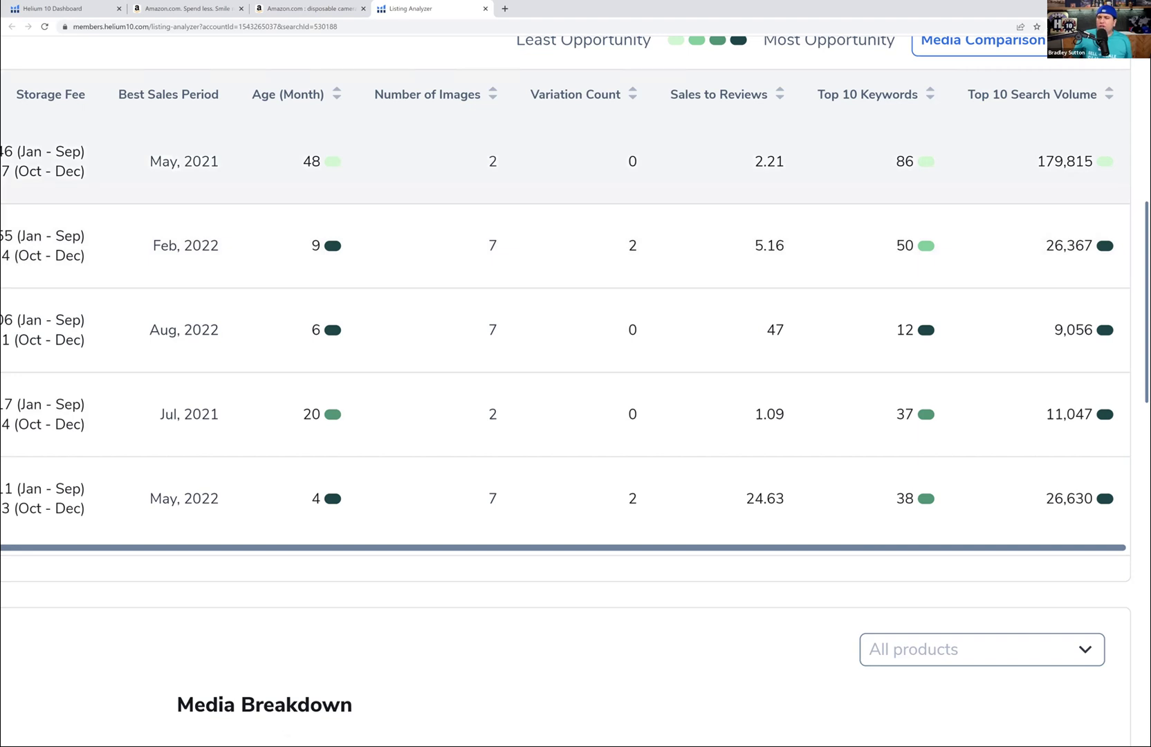
# Highlight the Top 10 figures 179,815, 12 and 11,047 in the comparison table
pyautogui.moveTo(1046, 161); pyautogui.dragTo(1084, 161)
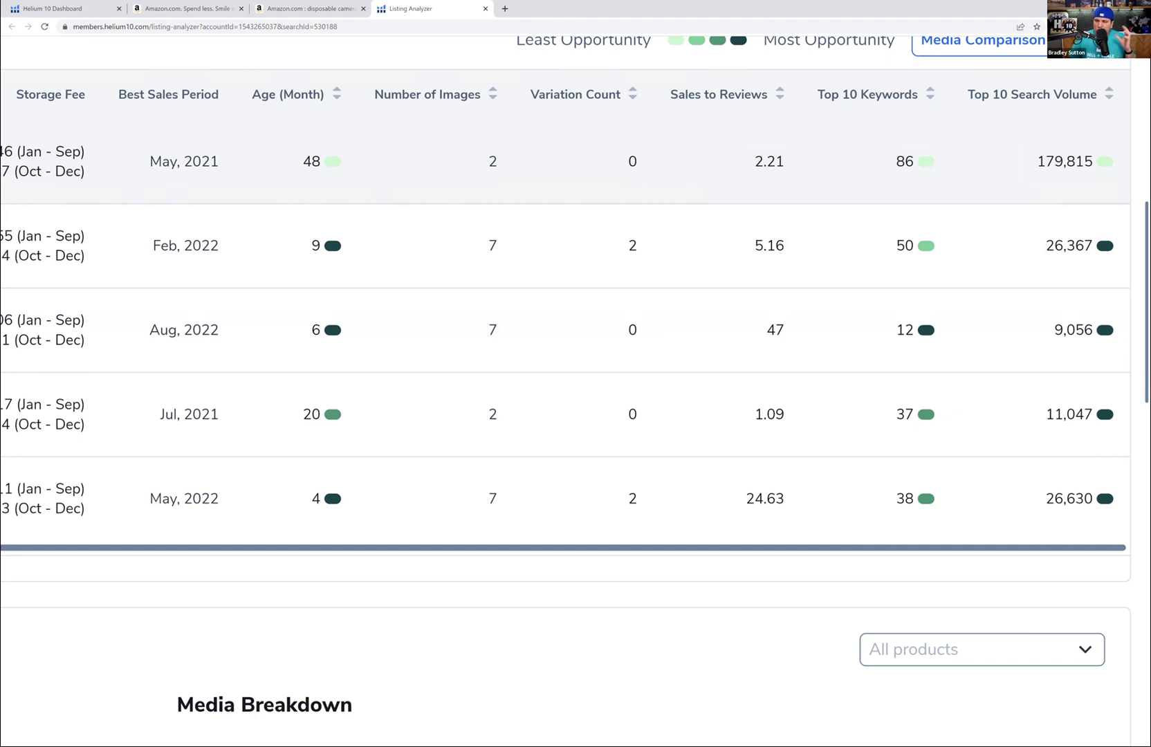
pyautogui.moveTo(1037, 161); pyautogui.dragTo(1067, 162)
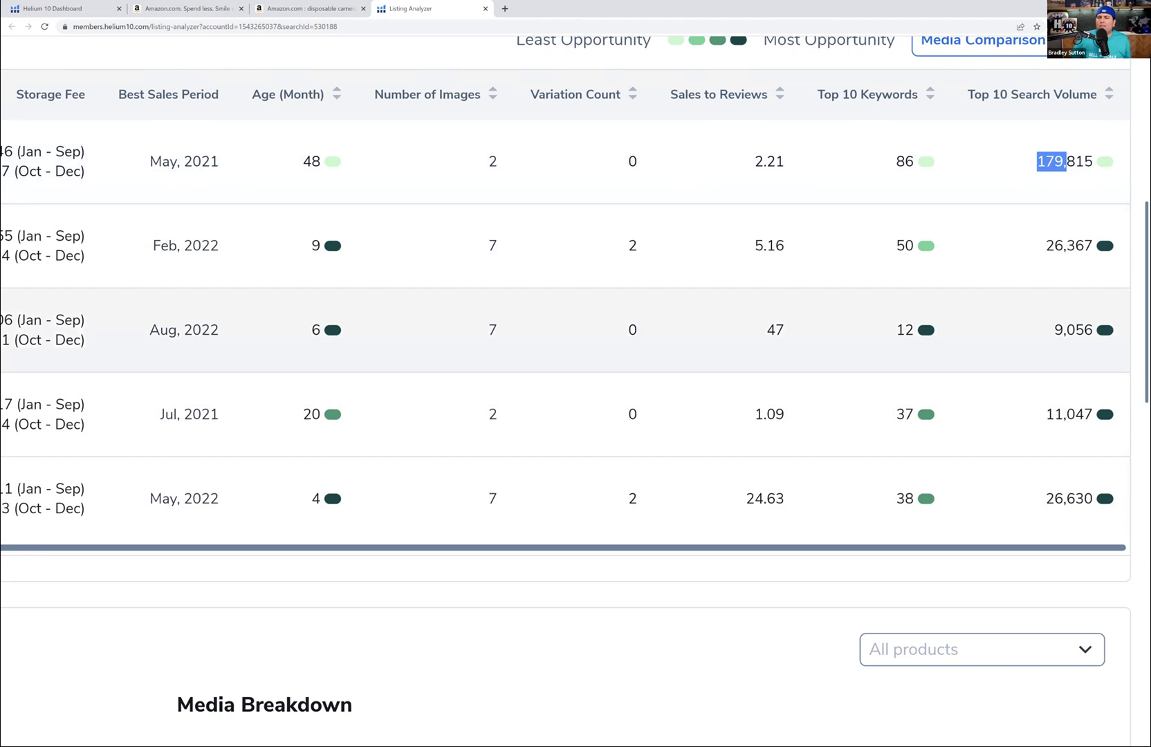
pyautogui.moveTo(888, 330); pyautogui.dragTo(914, 331)
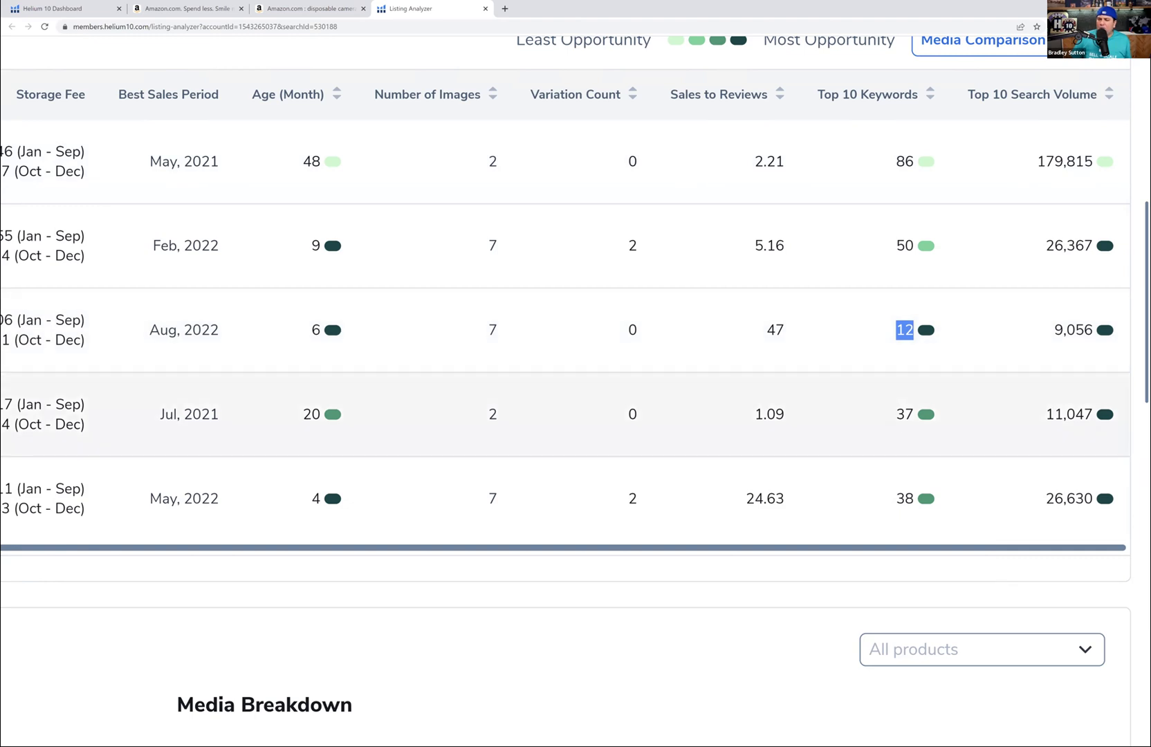
pyautogui.moveTo(1046, 414); pyautogui.dragTo(1093, 415)
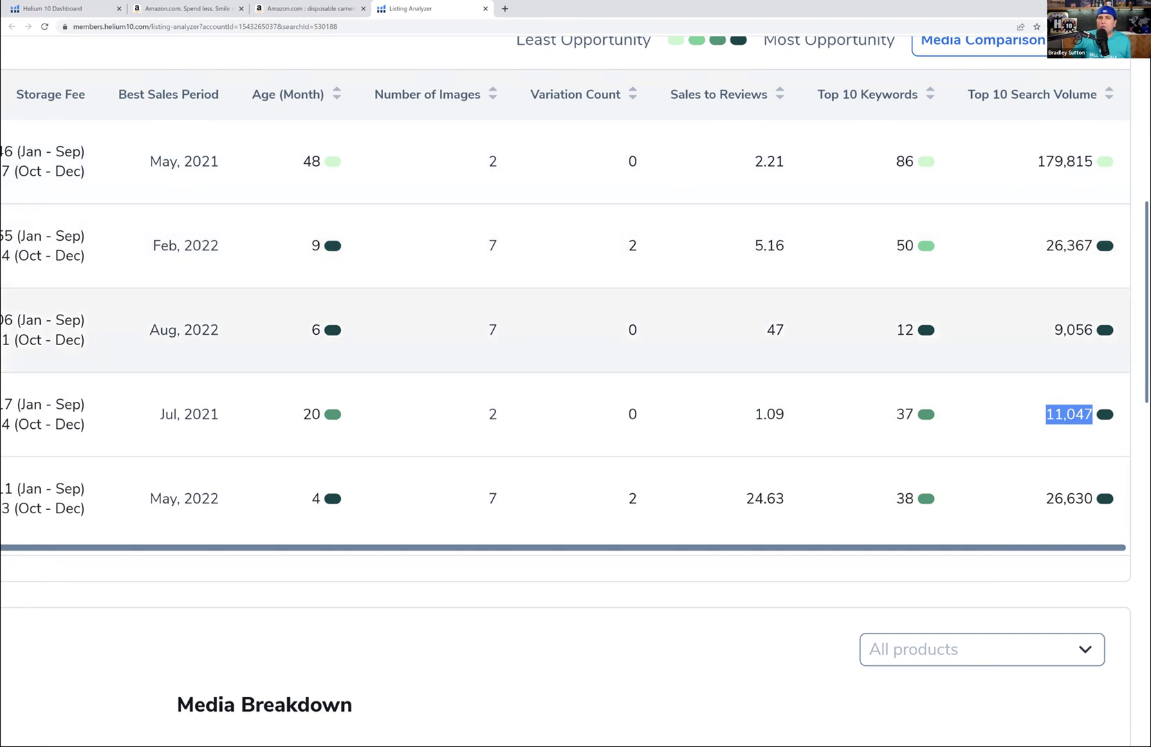
# Zoom the page out two steps and scroll down to the LQS Analysis breakdown
pyautogui.hotkey('ctrl', '-')
pyautogui.hotkey('ctrl', '-')
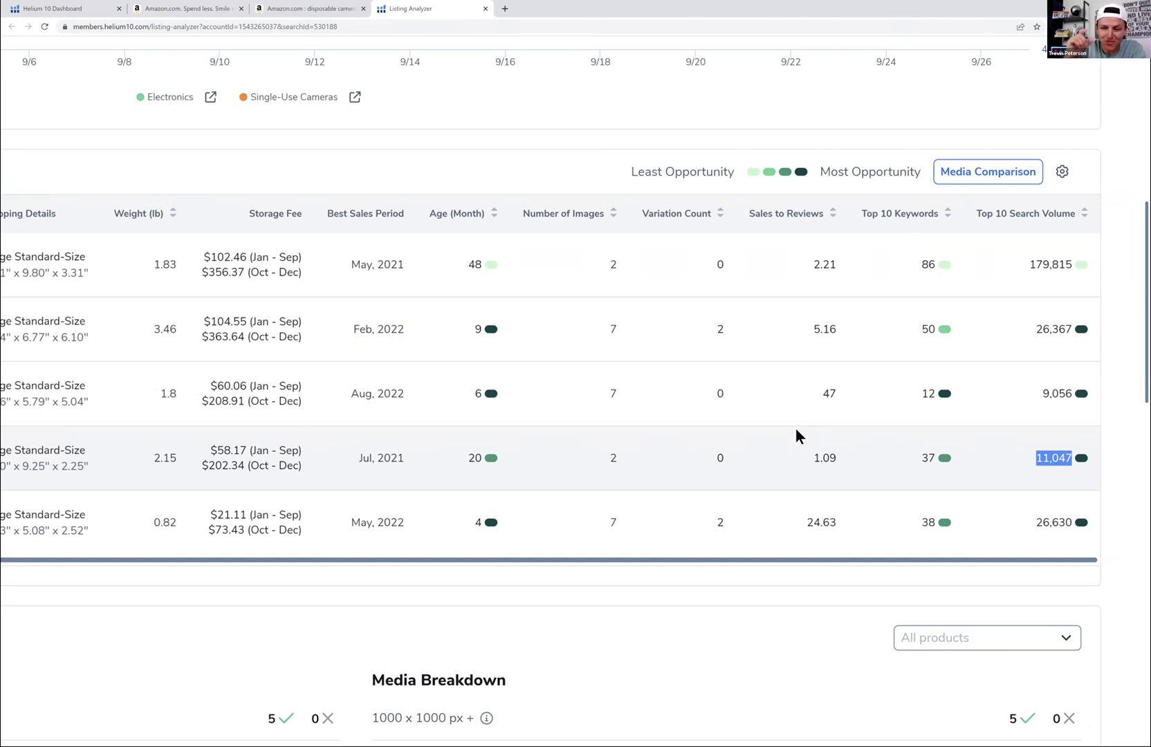
pyautogui.hotkey('ctrl', '-')
pyautogui.hotkey('ctrl', '-')
pyautogui.hotkey('ctrl', '-')
pyautogui.scroll(-3, 796, 429)
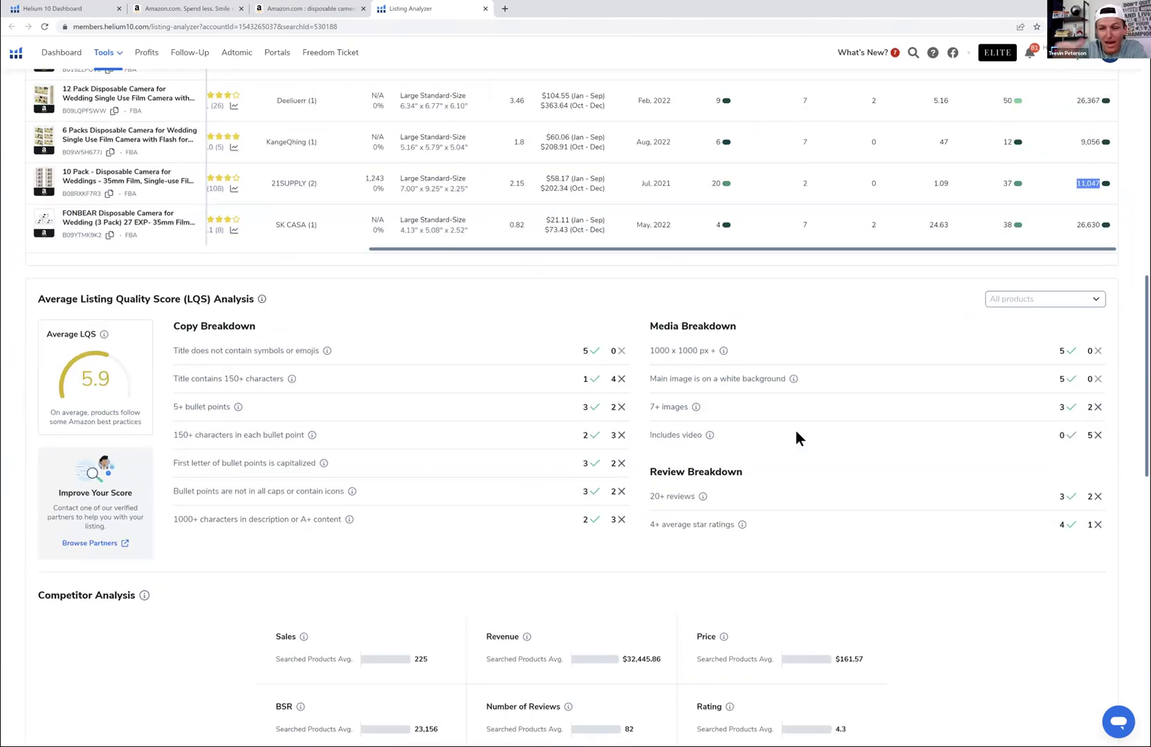
pyautogui.scroll(-3, 796, 431)
pyautogui.scroll(-2, 797, 433)
pyautogui.scroll(-4, 796, 432)
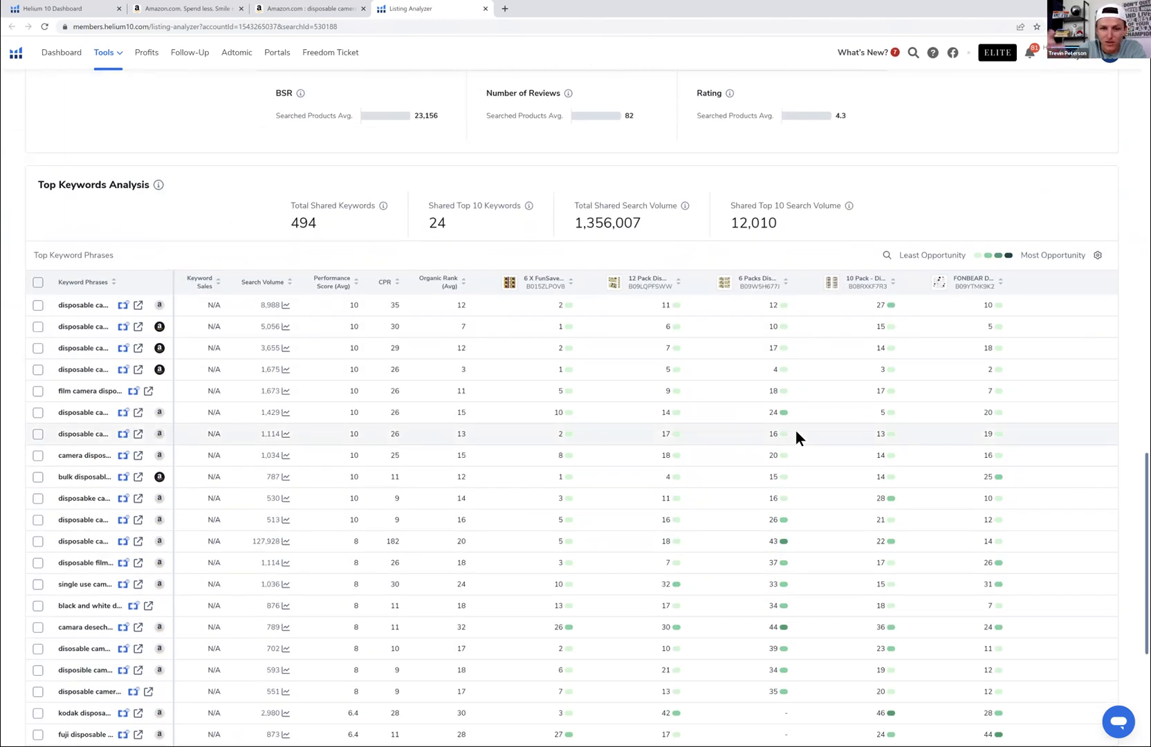
pyautogui.scroll(-5, 796, 435)
pyautogui.scroll(6, 797, 433)
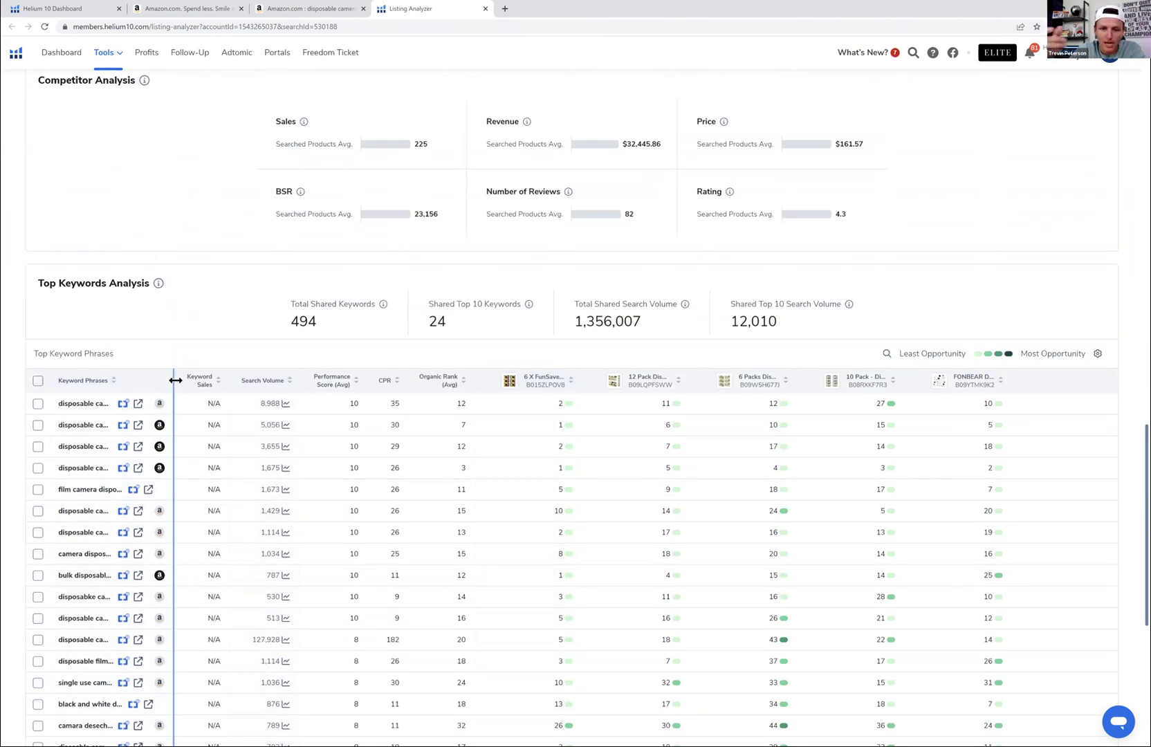
pyautogui.moveTo(175, 386); pyautogui.dragTo(233, 387)
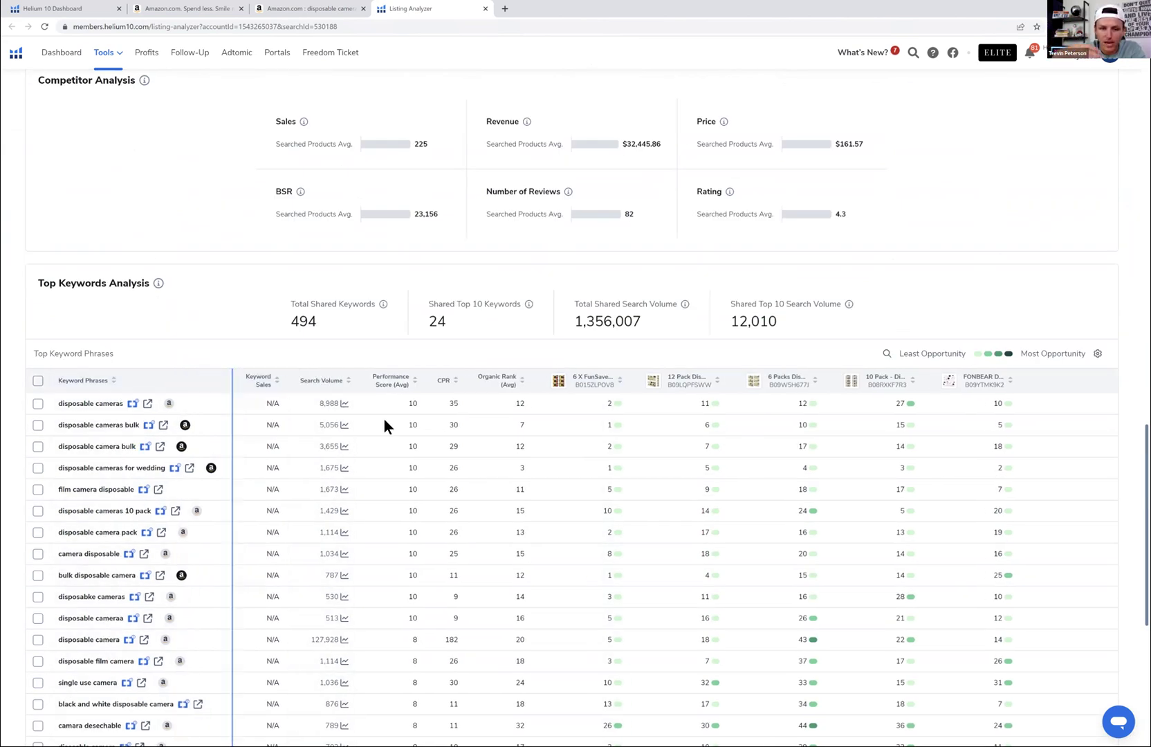
pyautogui.scroll(-5, 385, 424)
pyautogui.scroll(4, 384, 419)
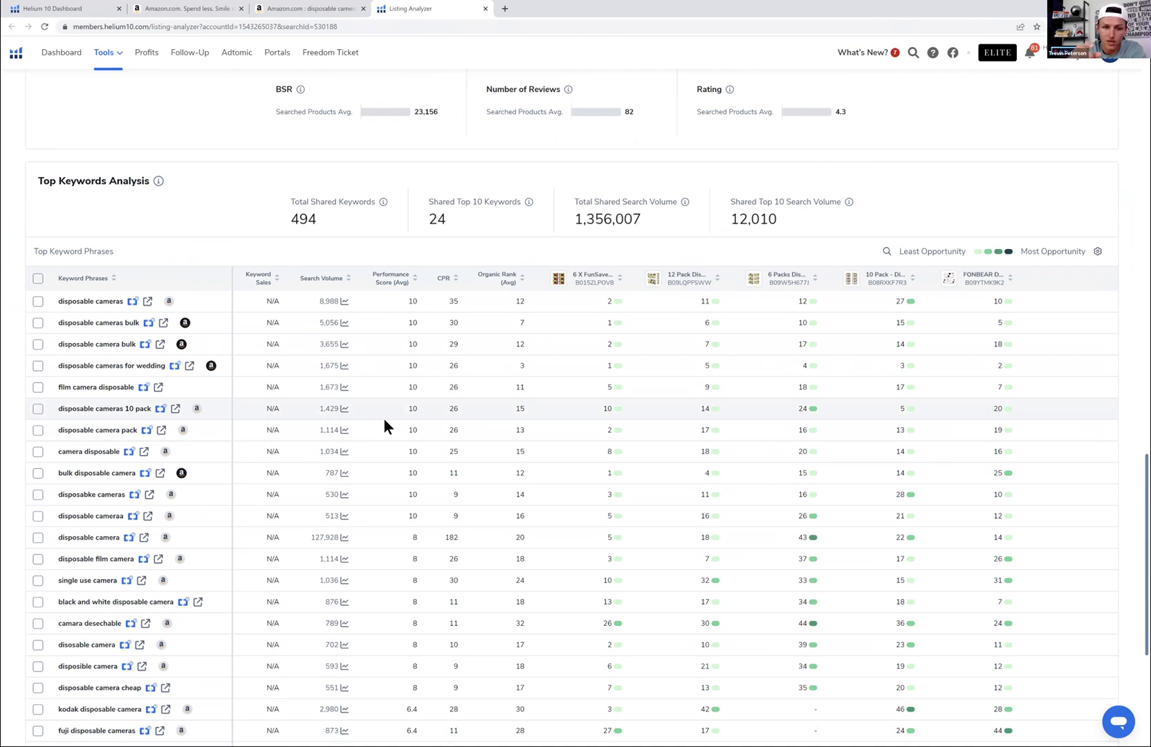
pyautogui.scroll(2, 385, 420)
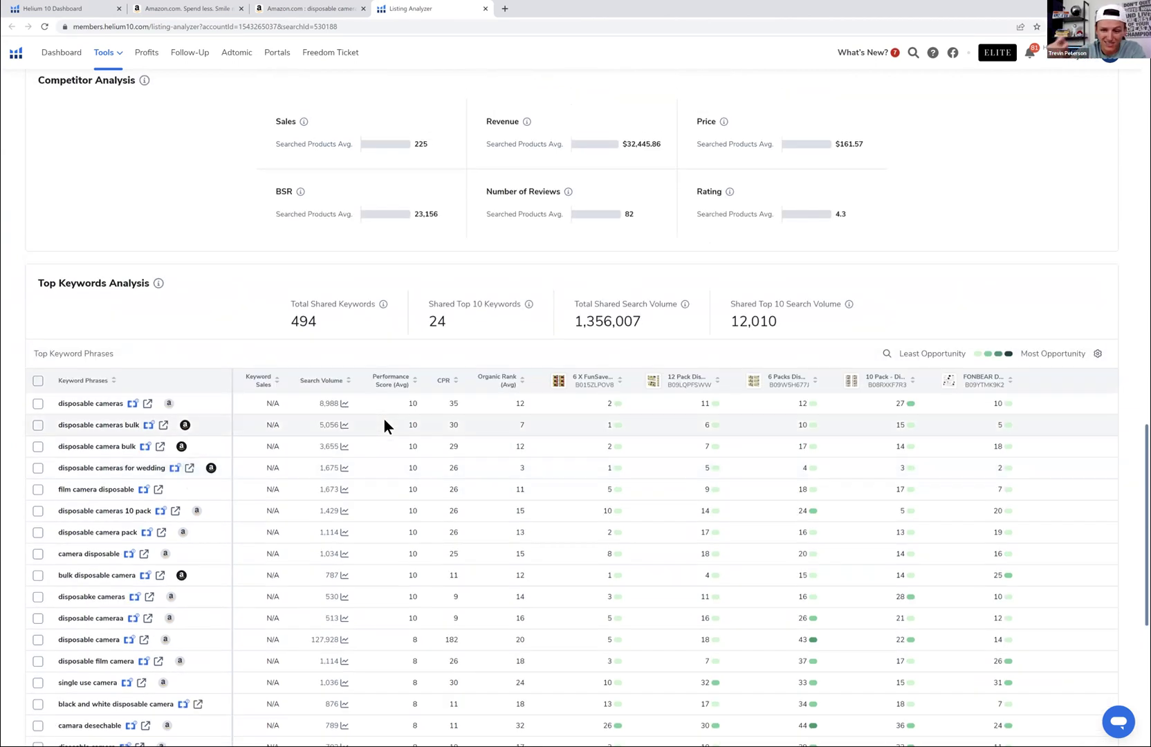
pyautogui.scroll(-3, 385, 419)
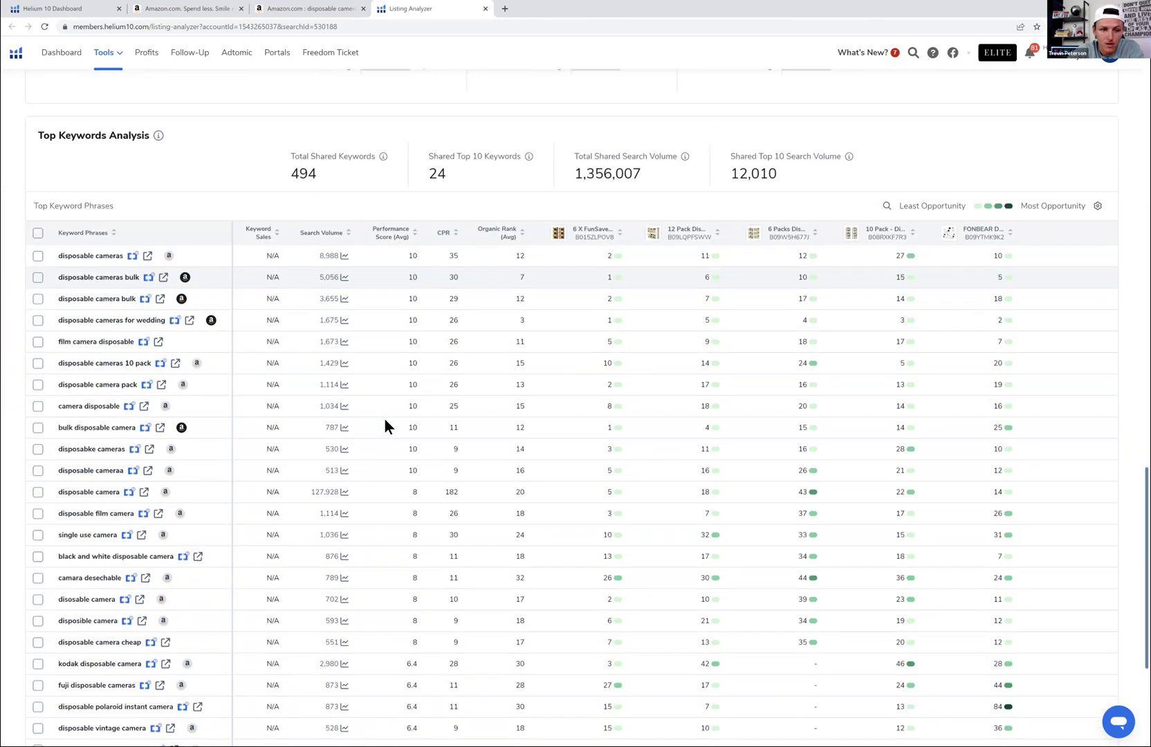
pyautogui.scroll(-2, 385, 420)
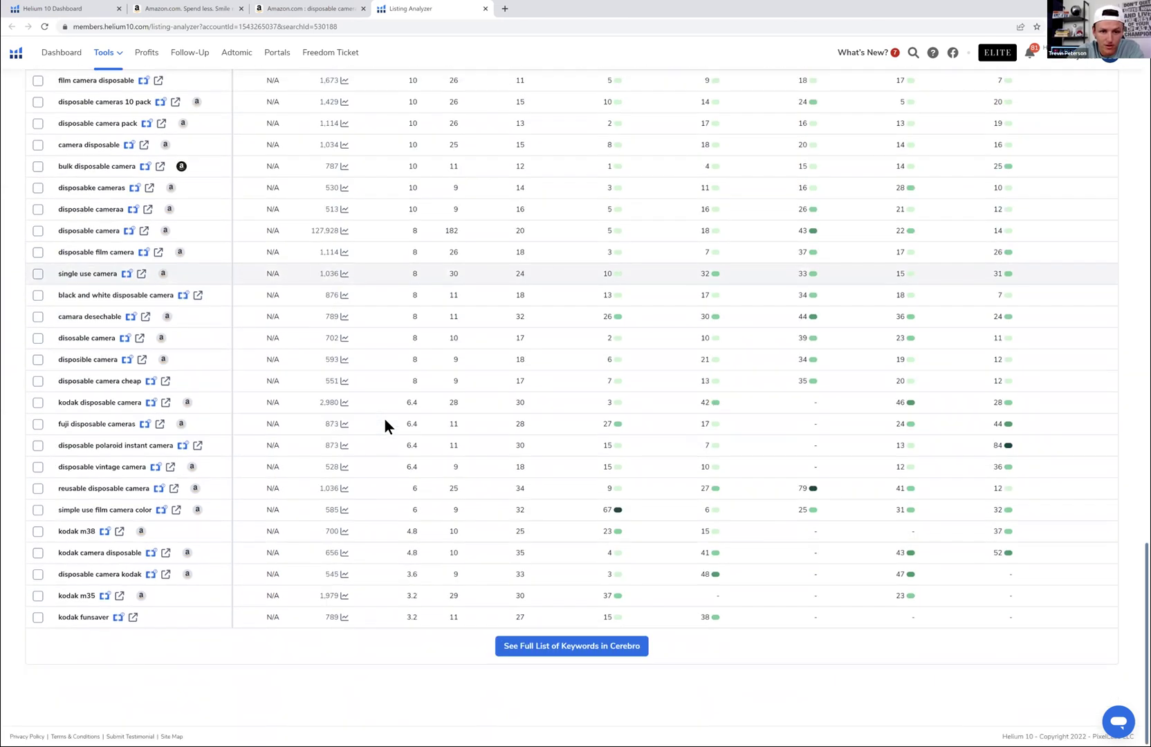
pyautogui.scroll(2, 384, 418)
pyautogui.scroll(-1, 384, 418)
pyautogui.scroll(1, 727, 145)
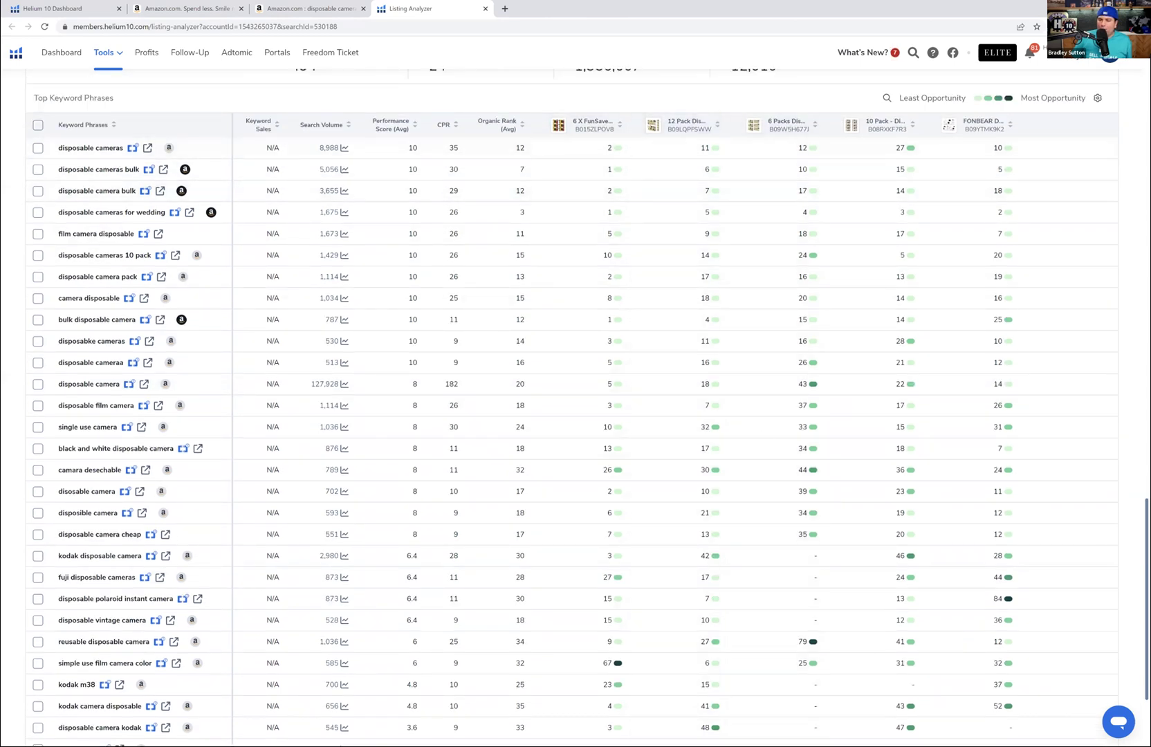
pyautogui.scroll(-2, 574, 450)
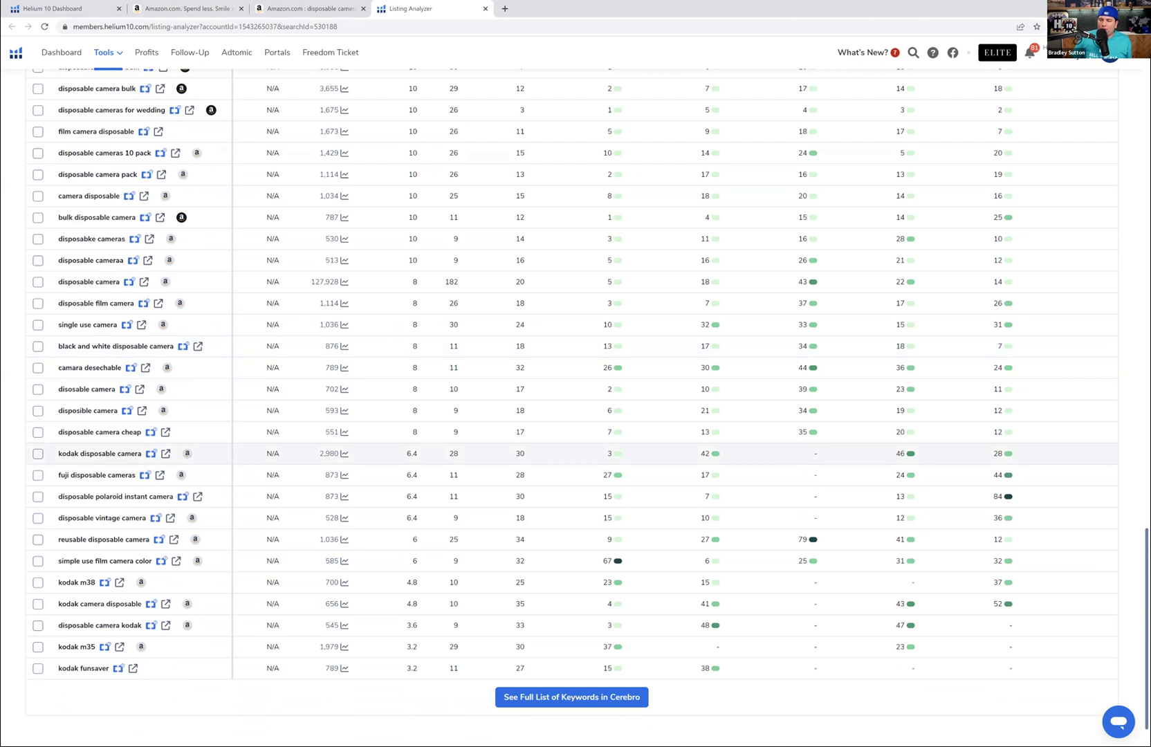
pyautogui.scroll(3, 834, 228)
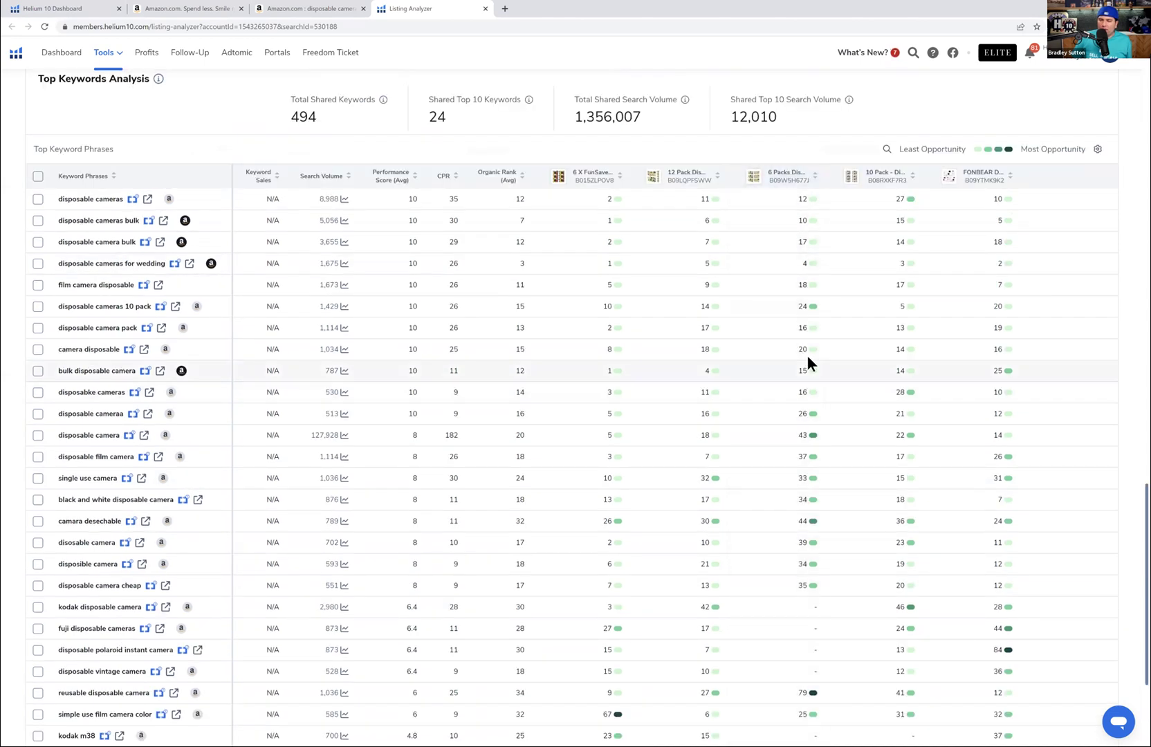
pyautogui.scroll(-4, 807, 356)
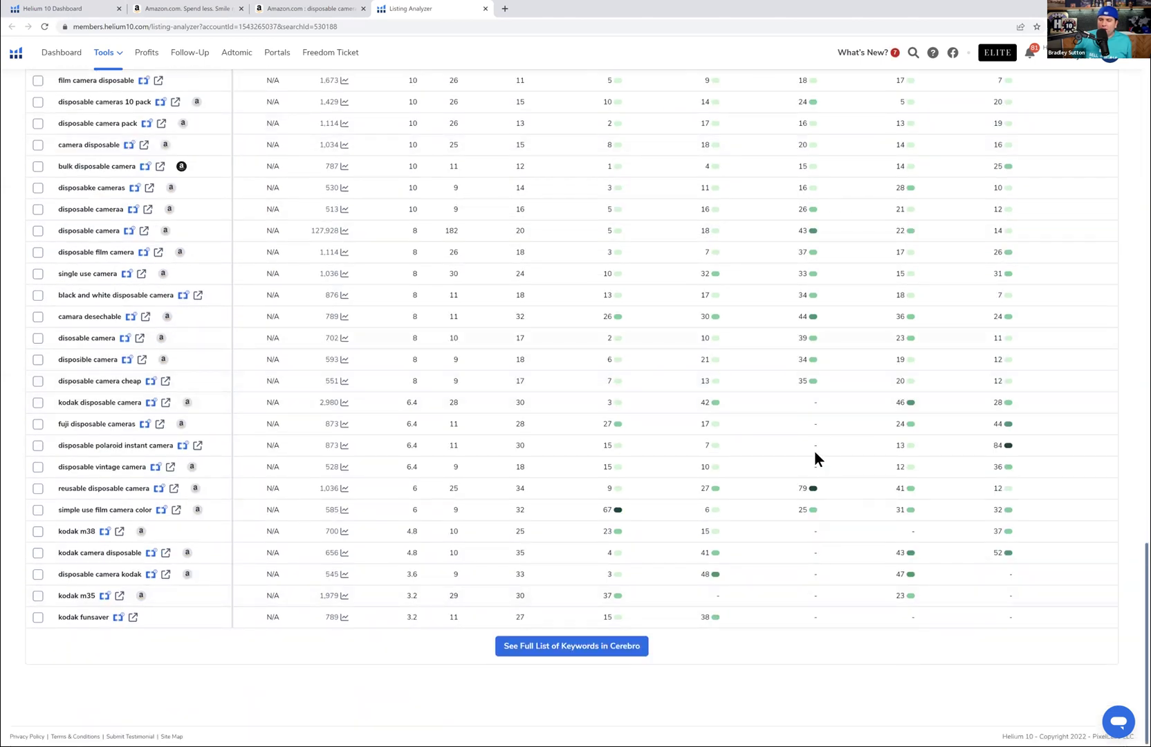
pyautogui.scroll(7, 818, 484)
pyautogui.scroll(8, 818, 482)
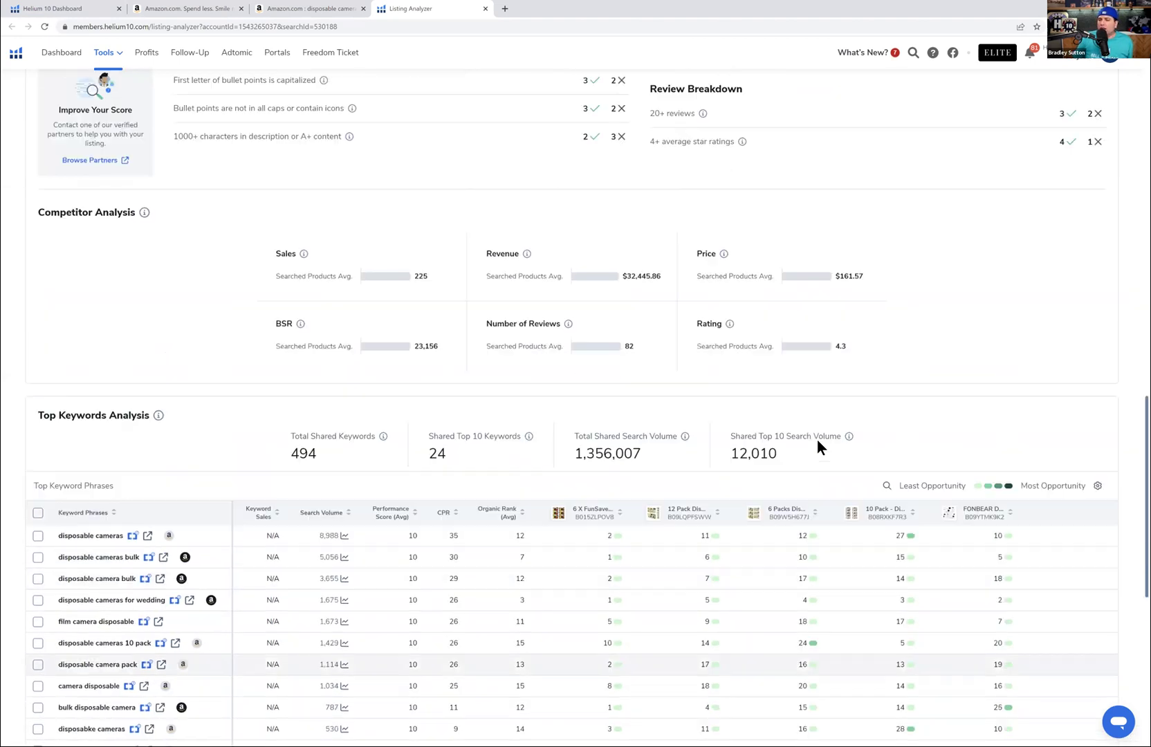
pyautogui.scroll(6, 866, 252)
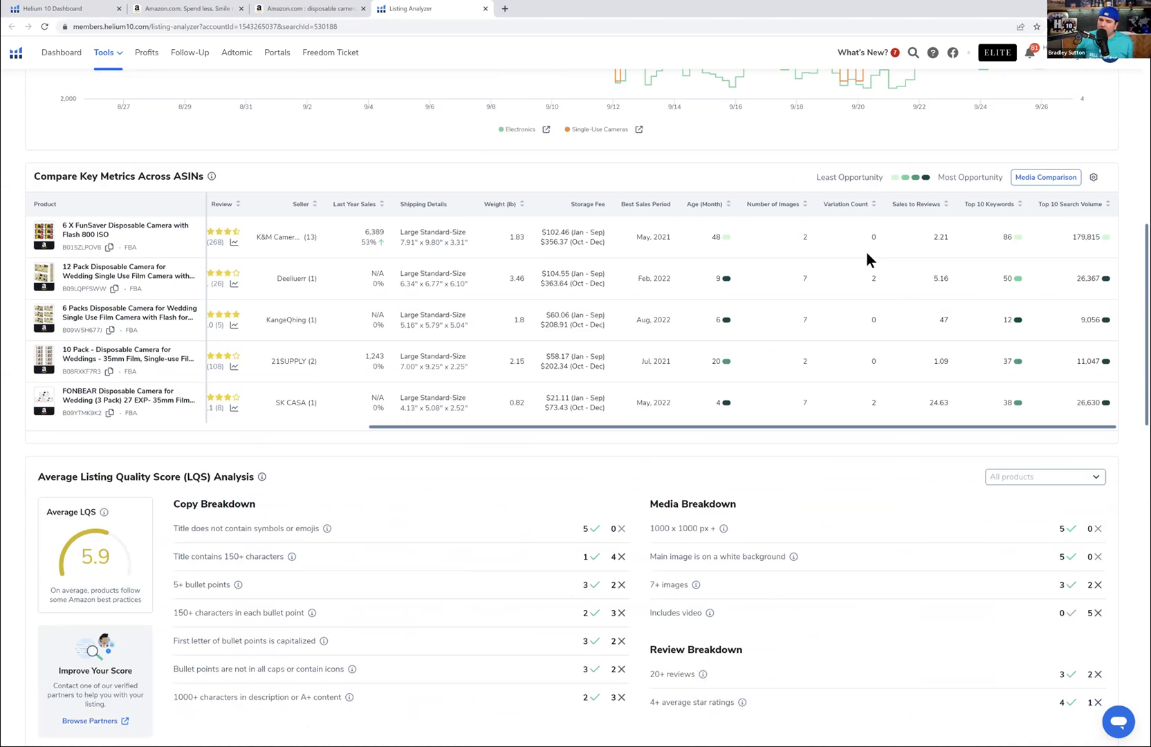
pyautogui.scroll(4, 886, 376)
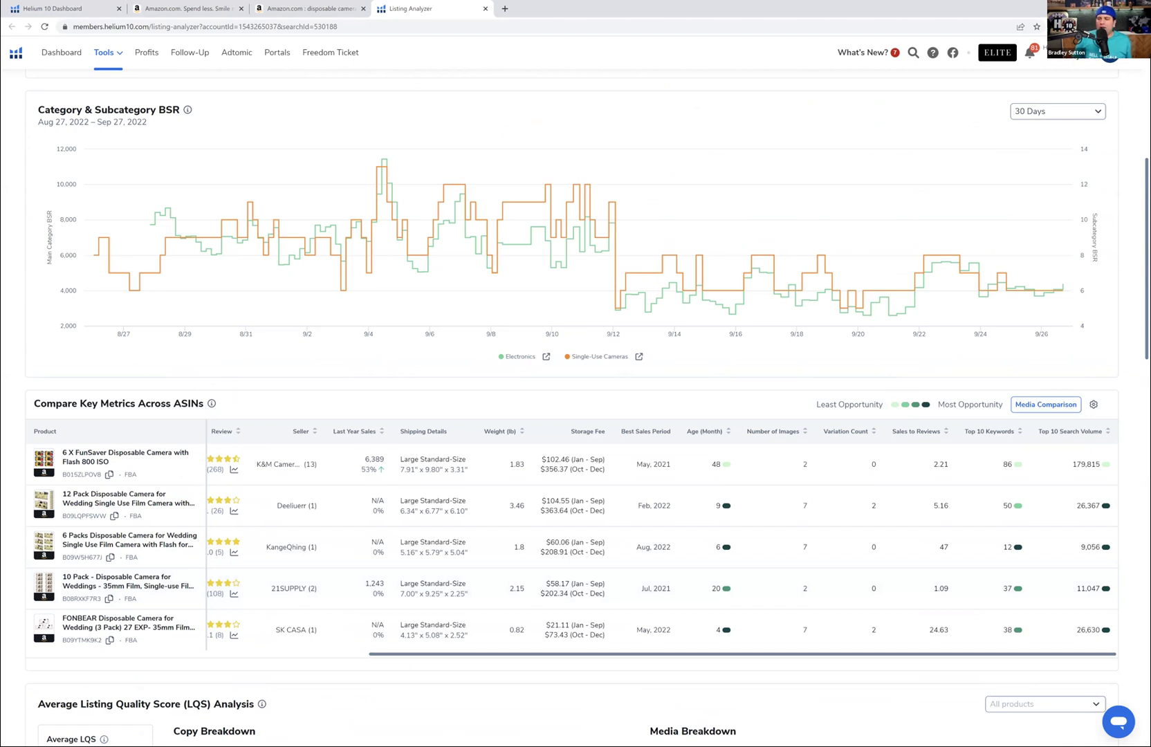
# Open Media Comparison and review each camera listing's row of product images and thumbnails
pyautogui.click(1047, 404)
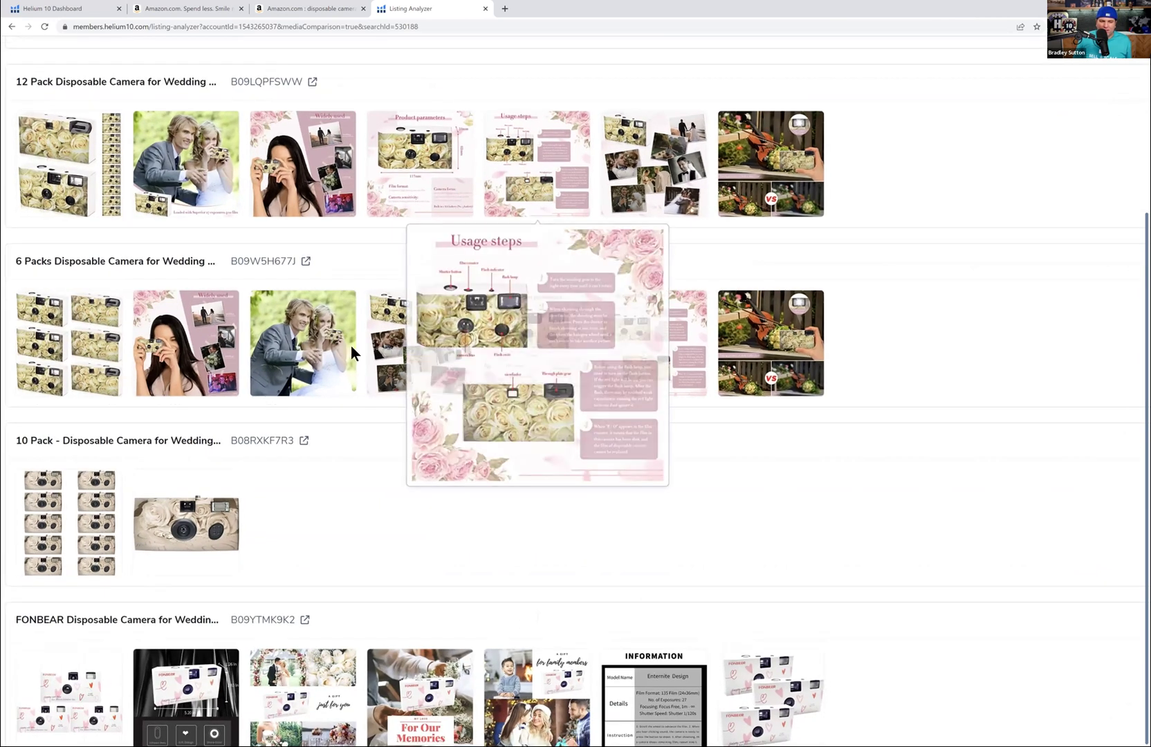
pyautogui.scroll(-1, 833, 434)
pyautogui.scroll(-1, 834, 429)
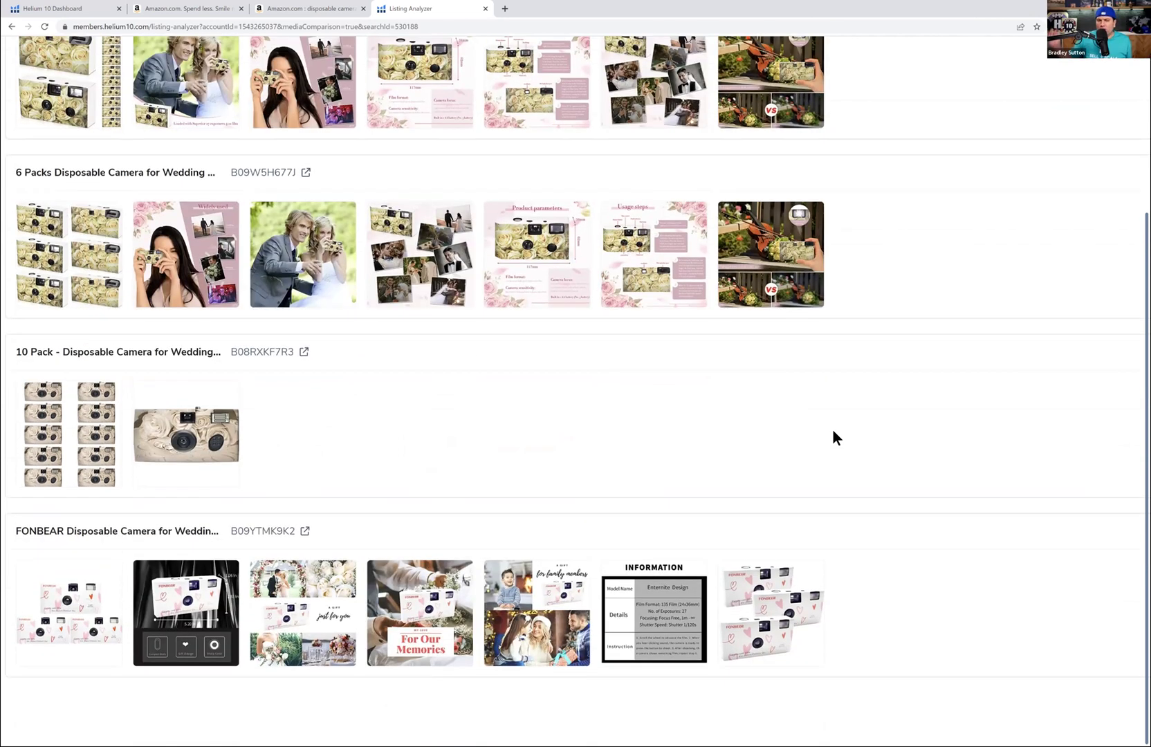
pyautogui.scroll(1, 833, 435)
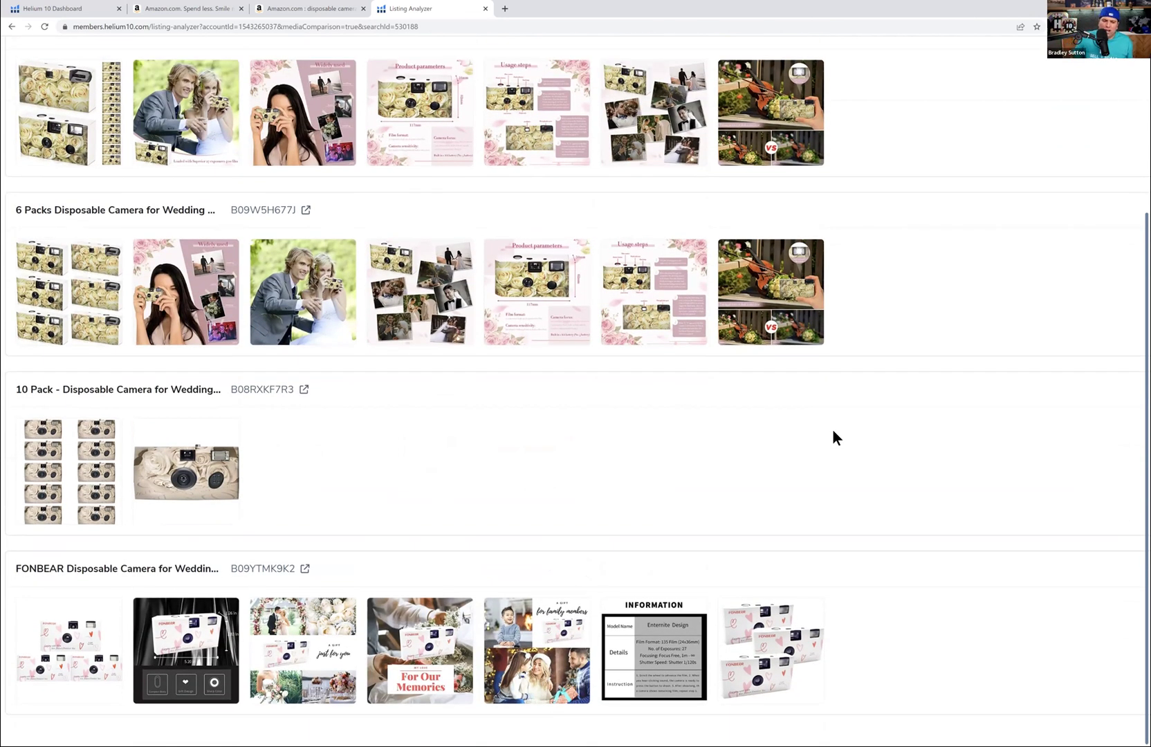
pyautogui.scroll(-2, 834, 443)
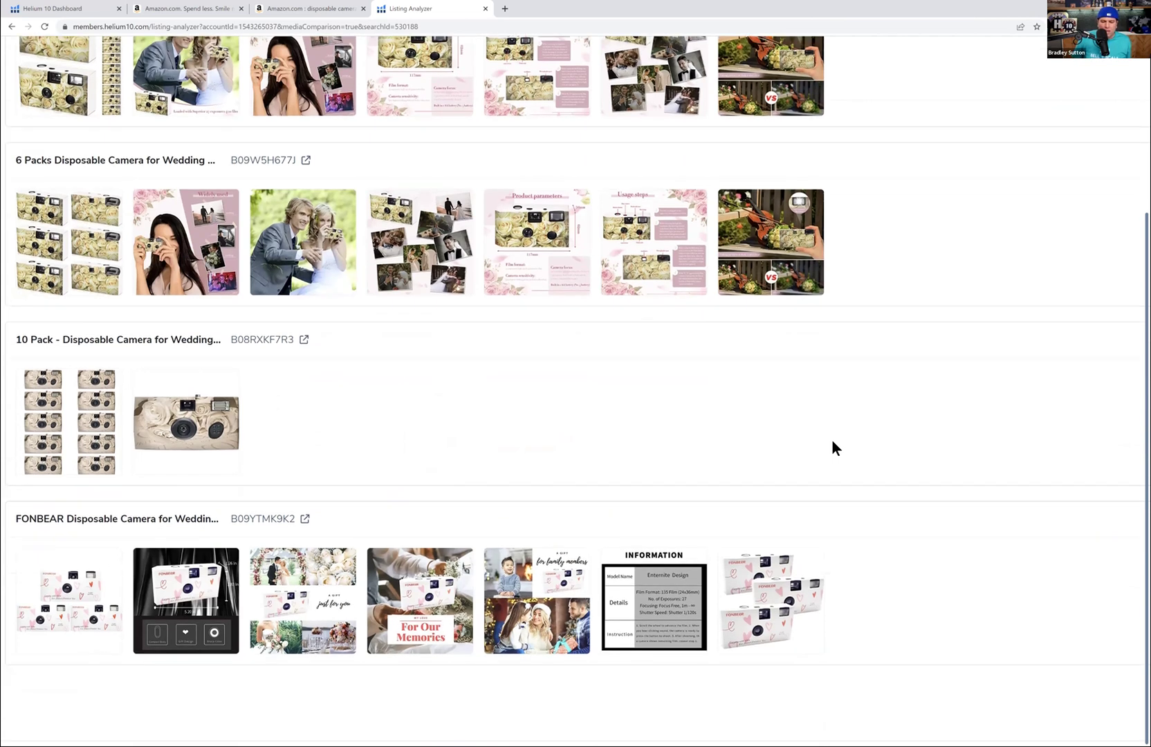
pyautogui.scroll(-1, 831, 438)
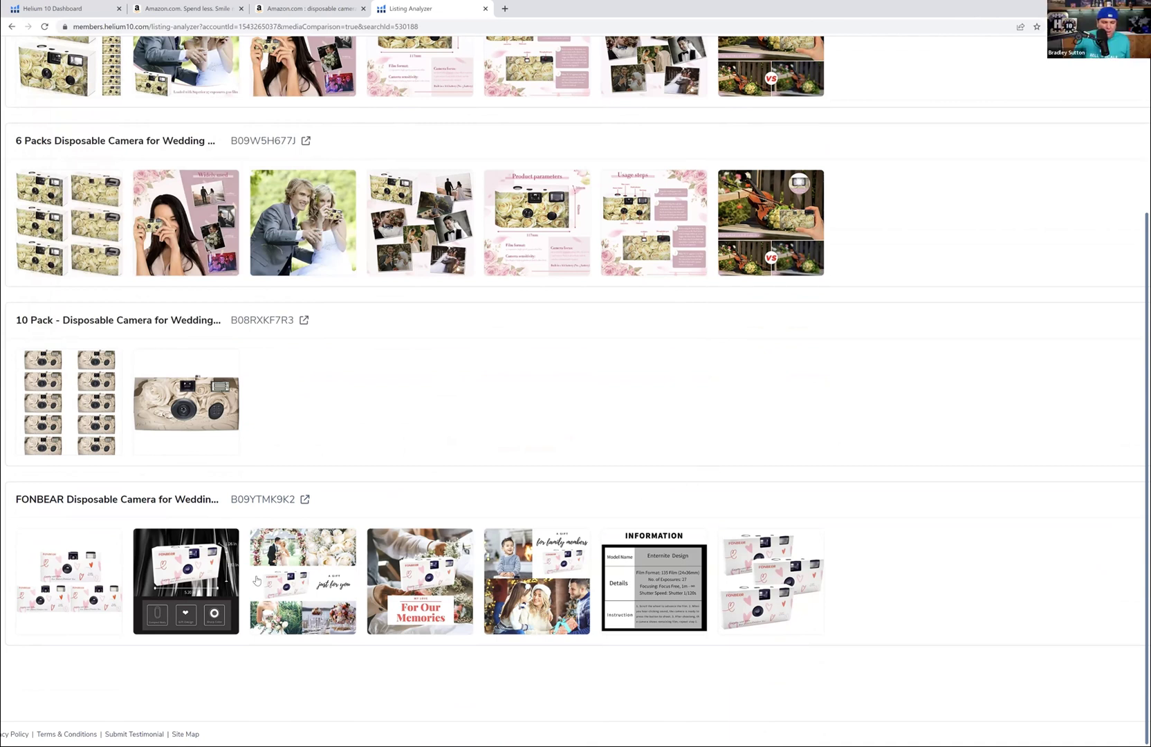
pyautogui.moveTo(193, 559)
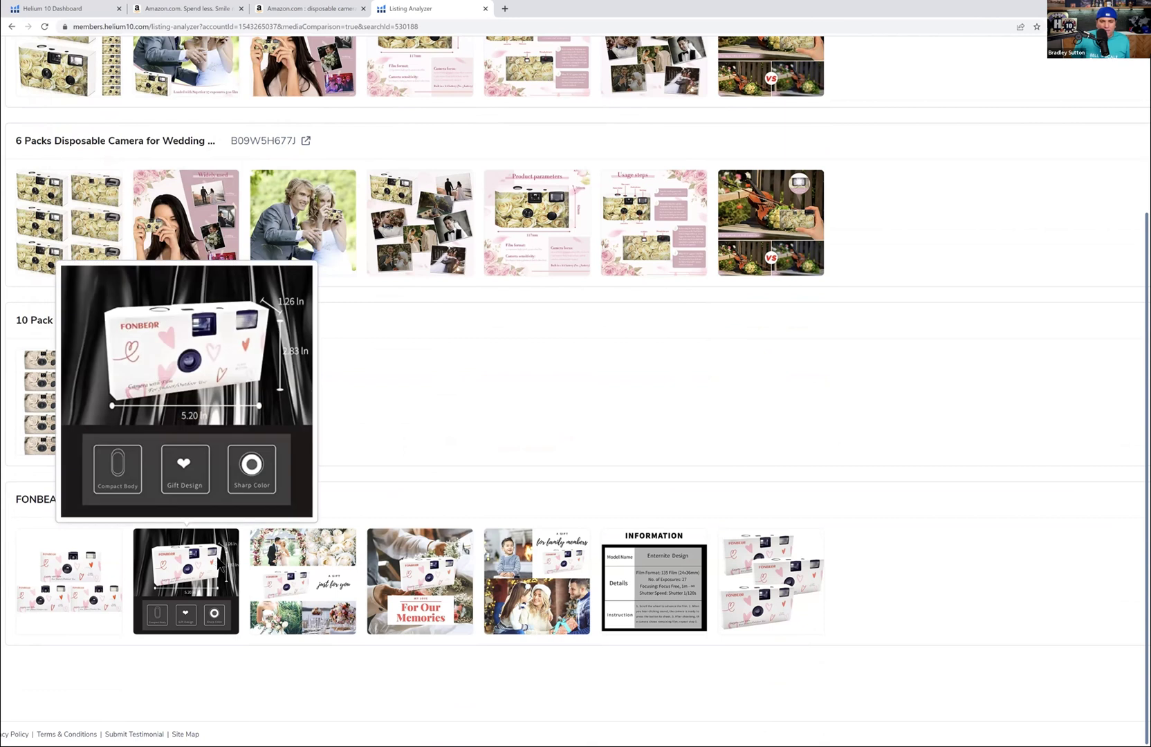
pyautogui.moveTo(531, 209)
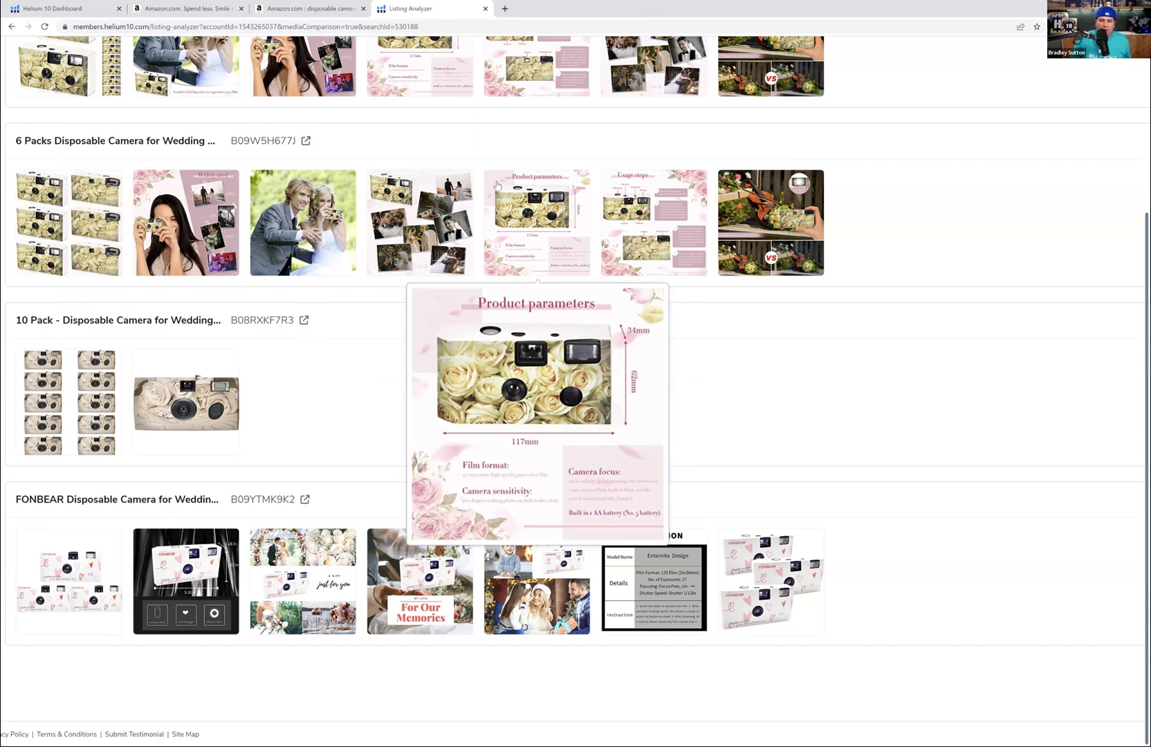
pyautogui.moveTo(307, 228)
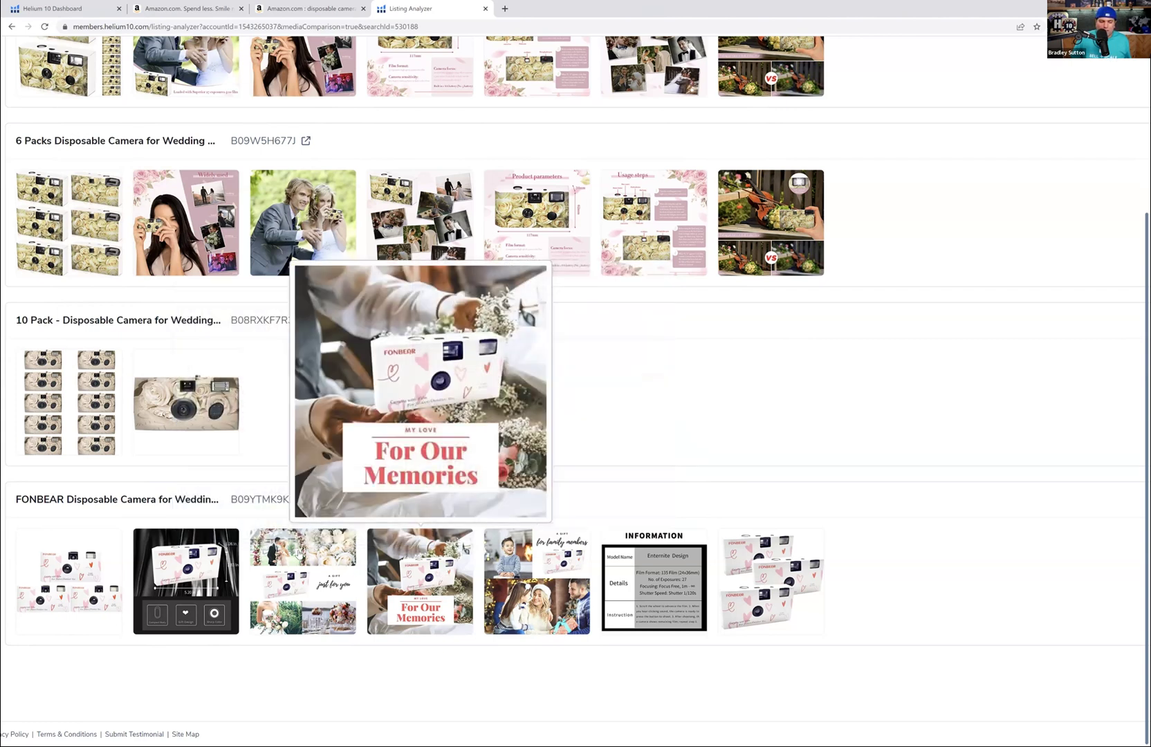
pyautogui.moveTo(299, 554)
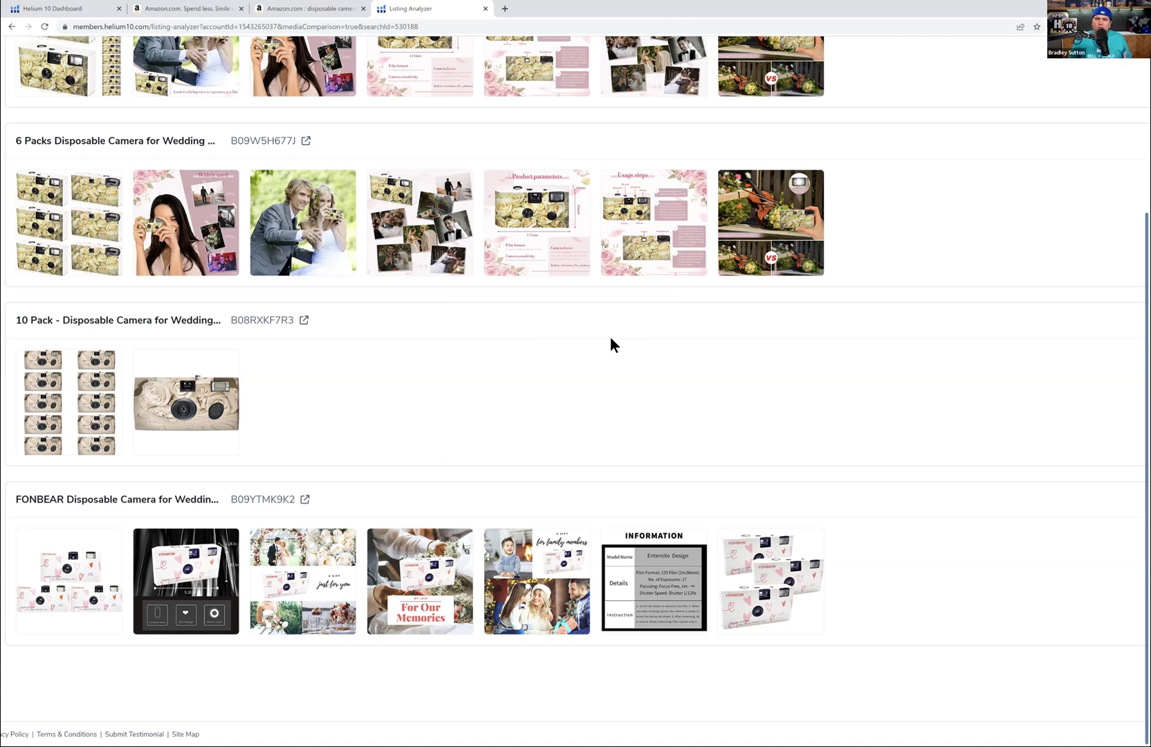
pyautogui.scroll(1, 668, 305)
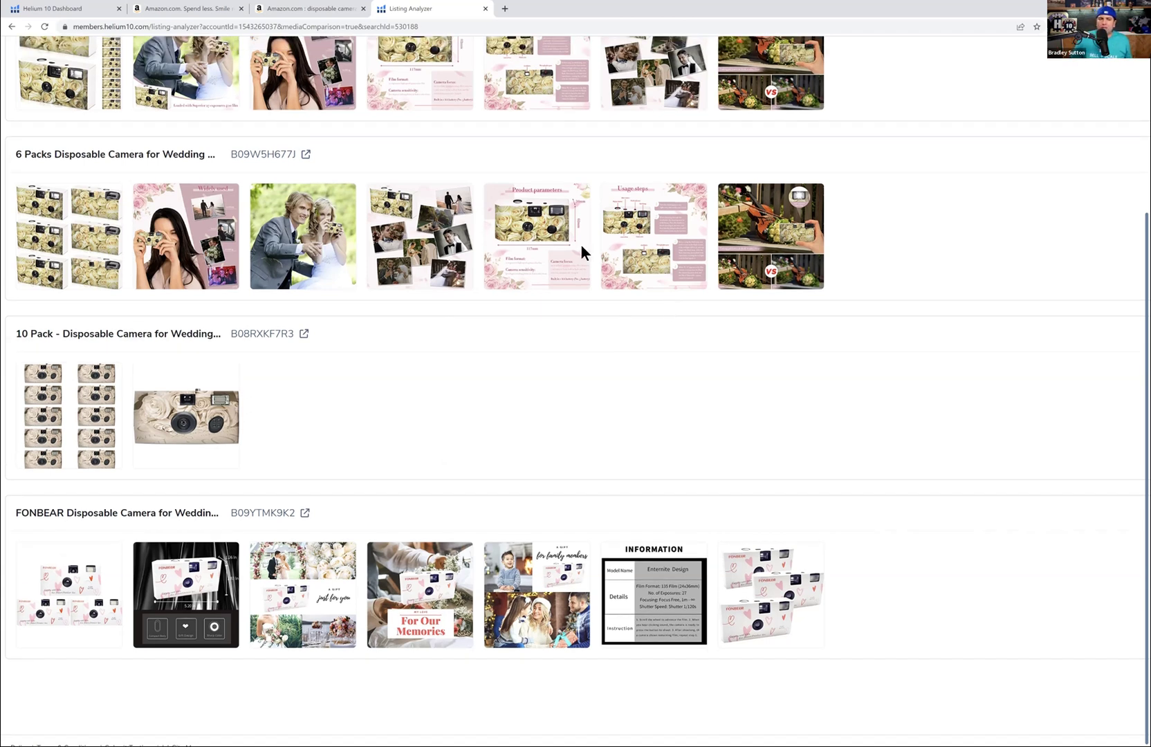
pyautogui.scroll(1, 781, 249)
pyautogui.scroll(1, 786, 223)
pyautogui.scroll(4, 737, 284)
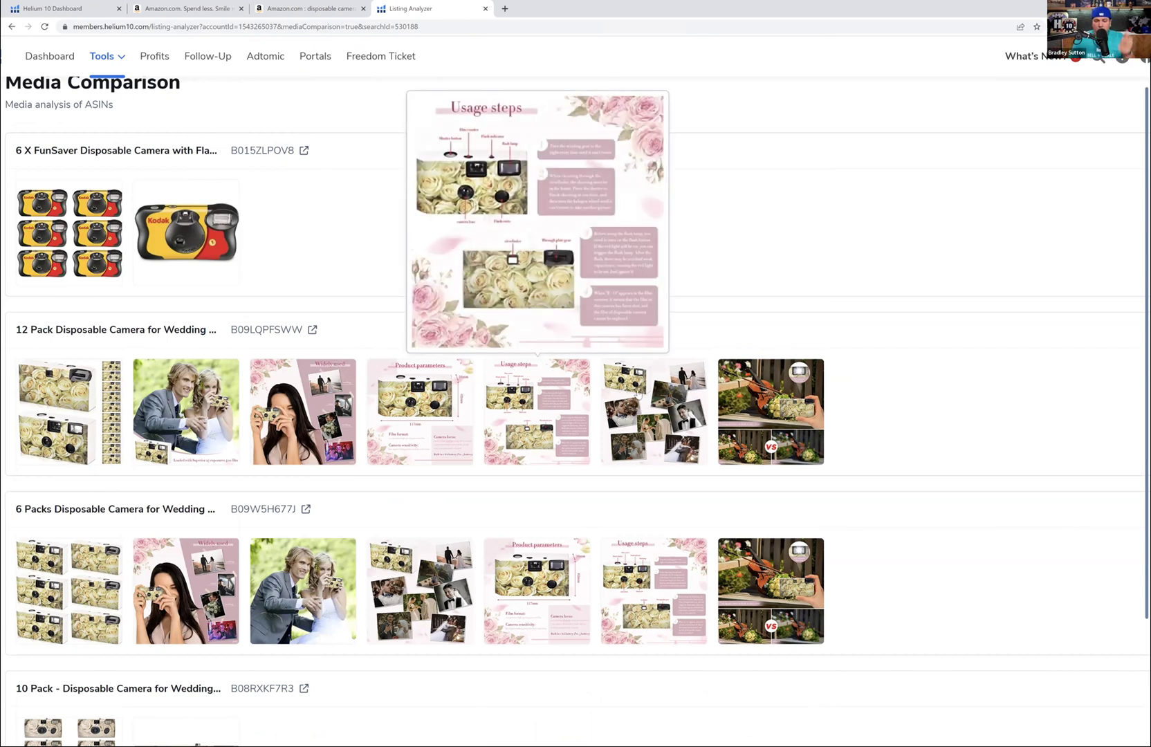
pyautogui.moveTo(777, 392)
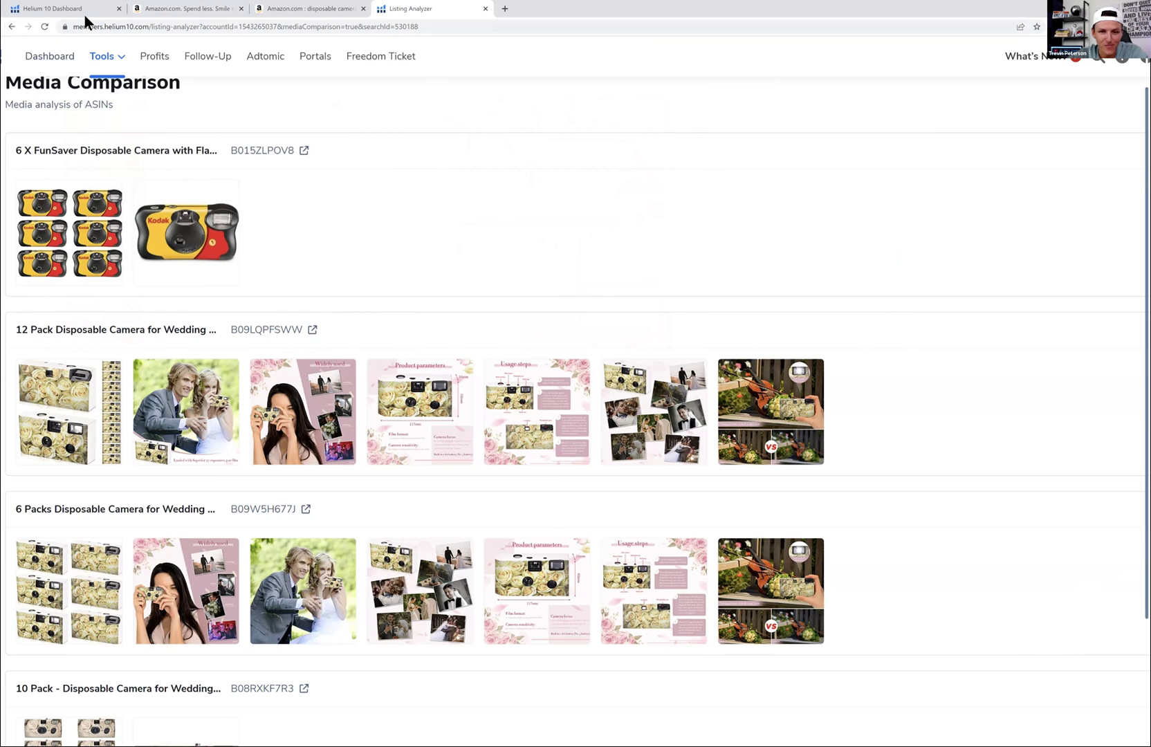
# Leave Media Comparison and scroll through Cerebro's 1,857 keywords for the five camera ASINs
pyautogui.click(11, 26)
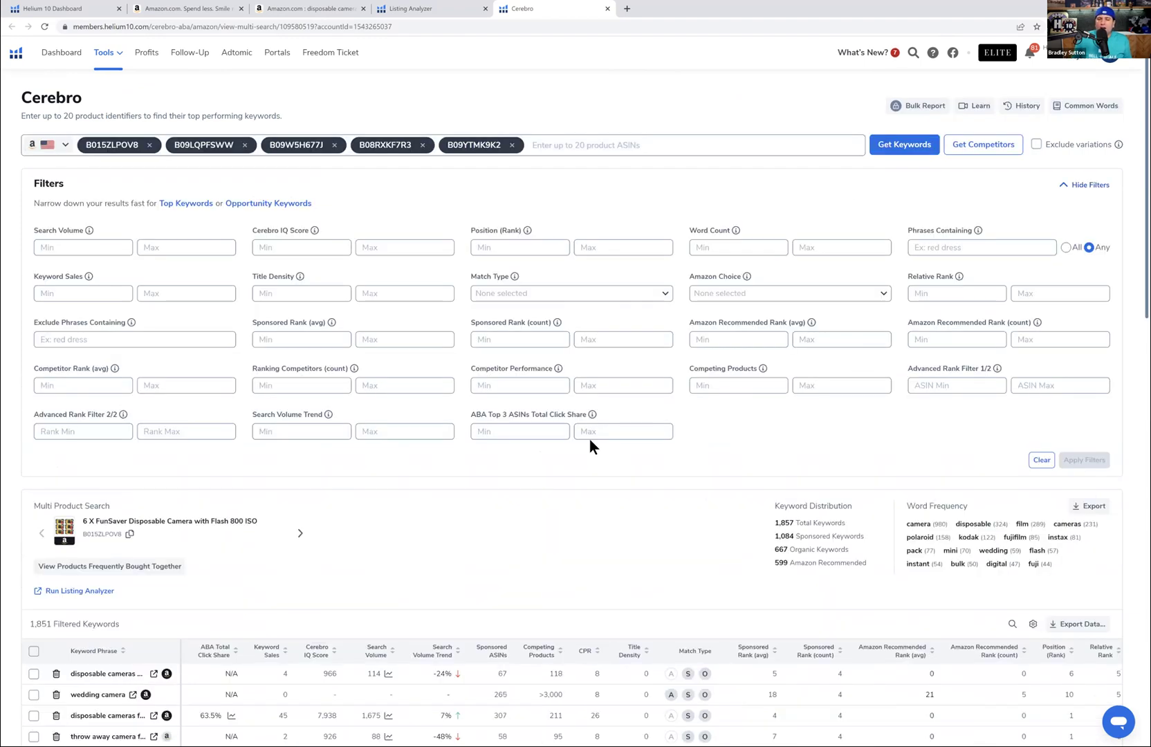
pyautogui.scroll(-2, 589, 439)
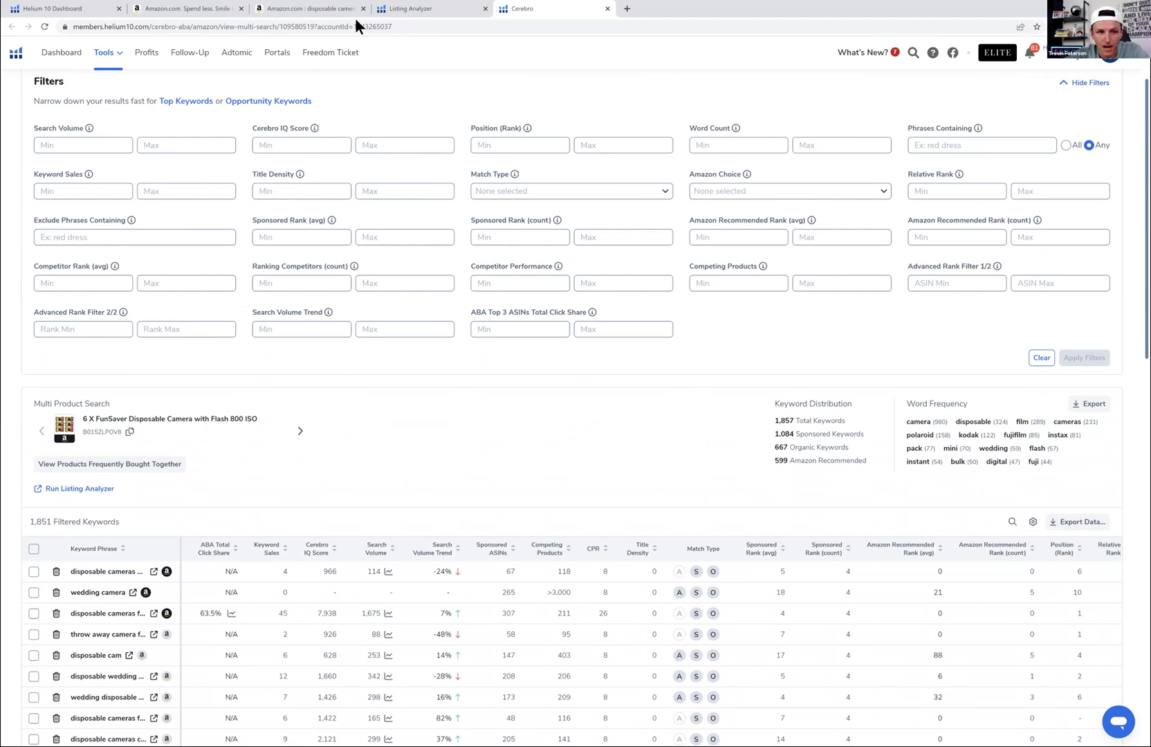
pyautogui.scroll(-1, 496, 484)
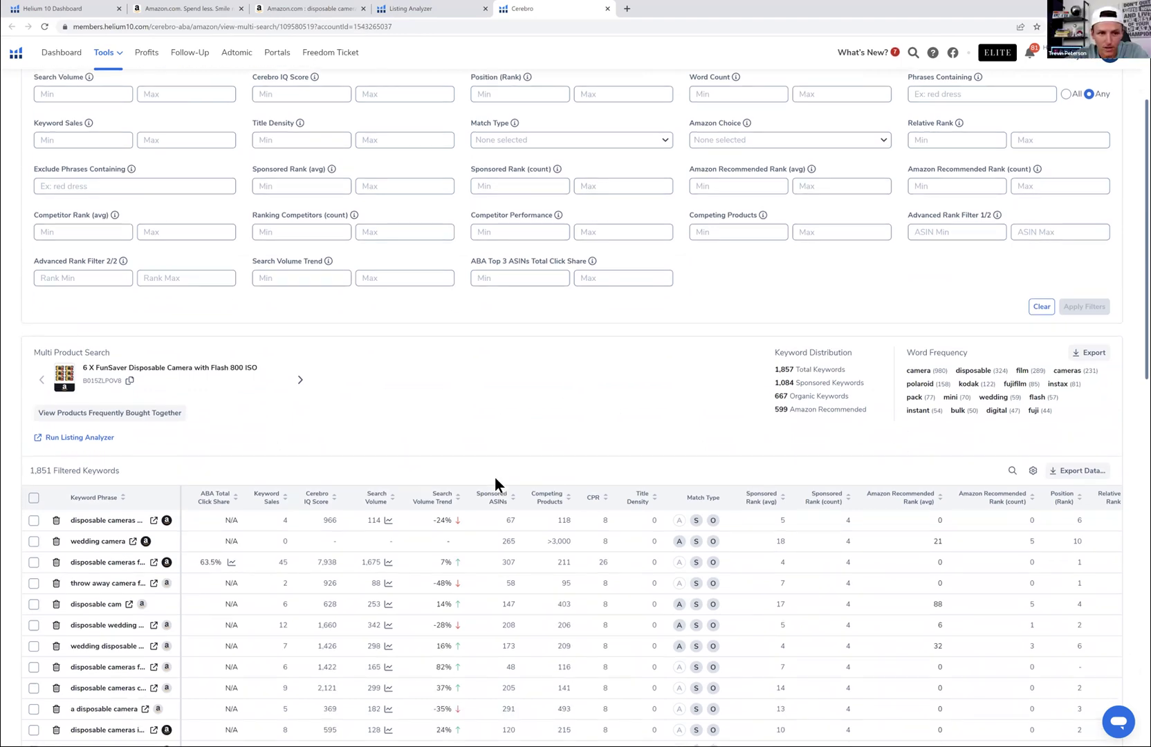
pyautogui.scroll(-8, 494, 482)
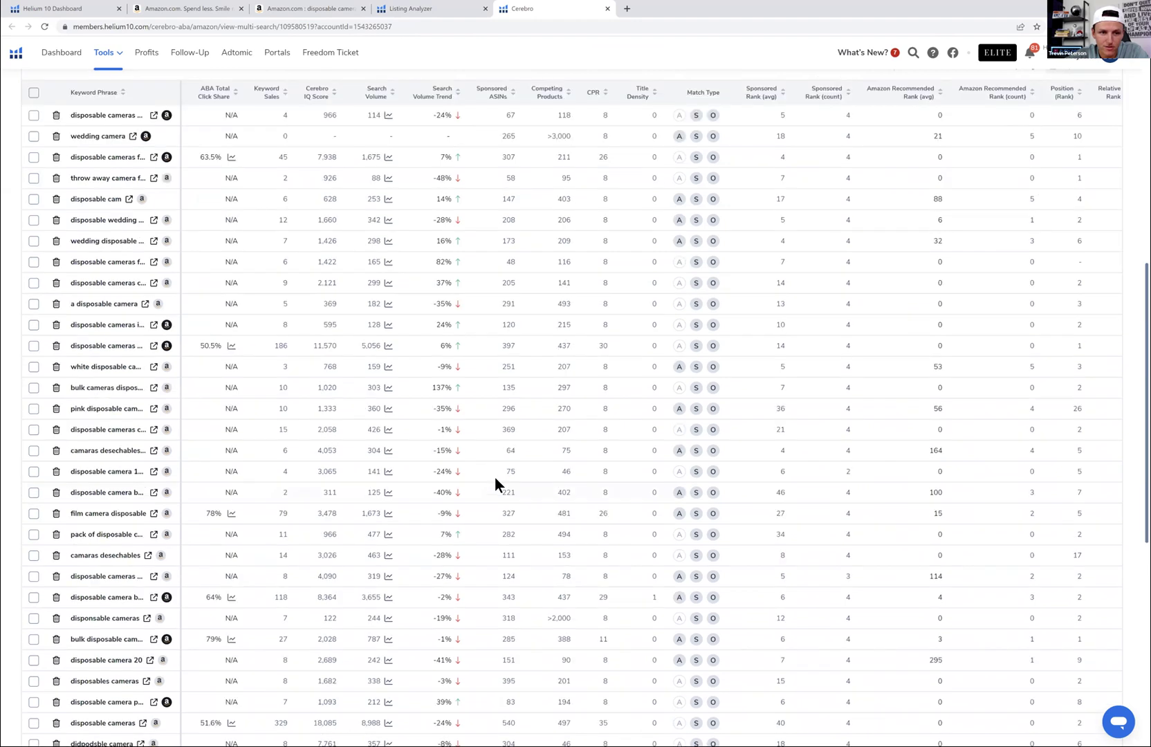
pyautogui.scroll(5, 497, 472)
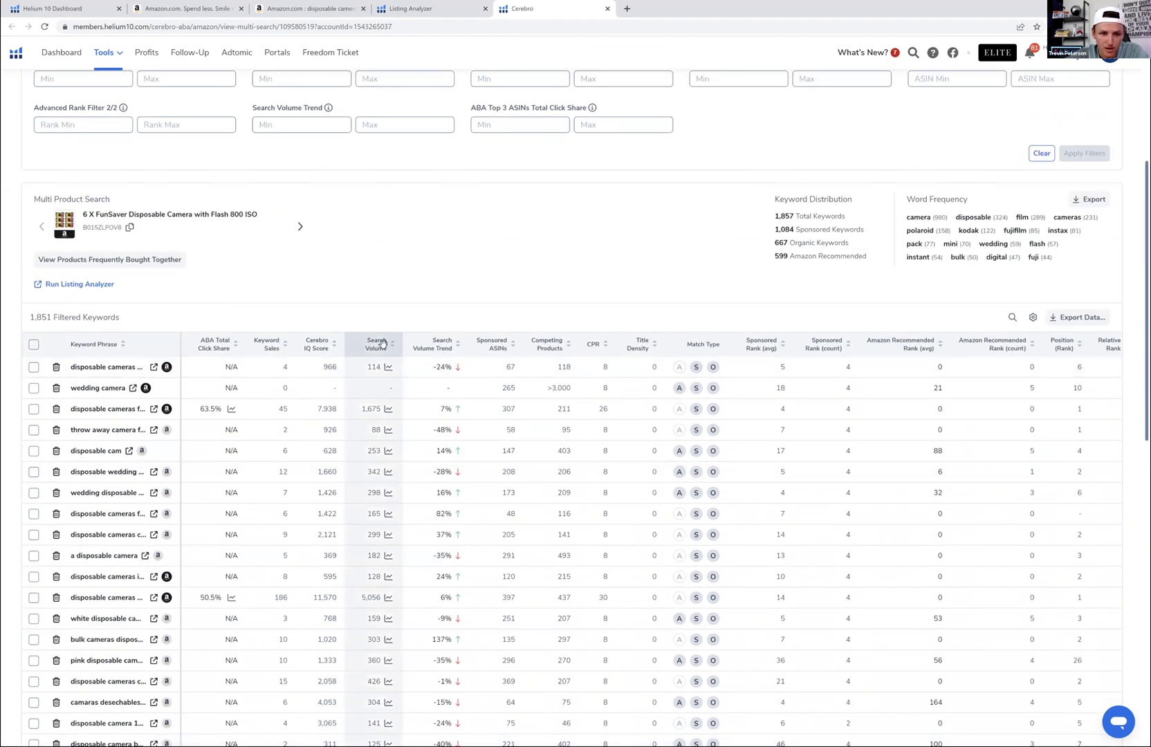
# Order the Cerebro keywords by Search Volume, led by 'camera' at 441,541, and scroll through them
pyautogui.click(383, 344)
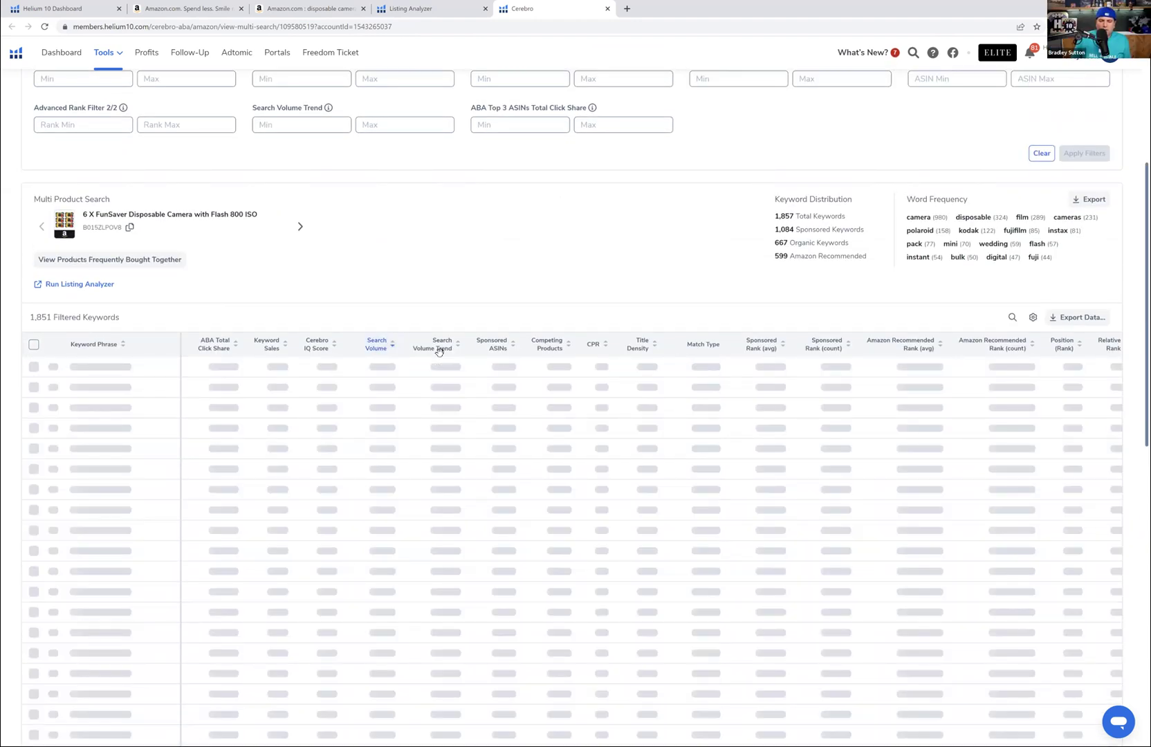
pyautogui.scroll(-3, 439, 353)
pyautogui.scroll(1, 526, 382)
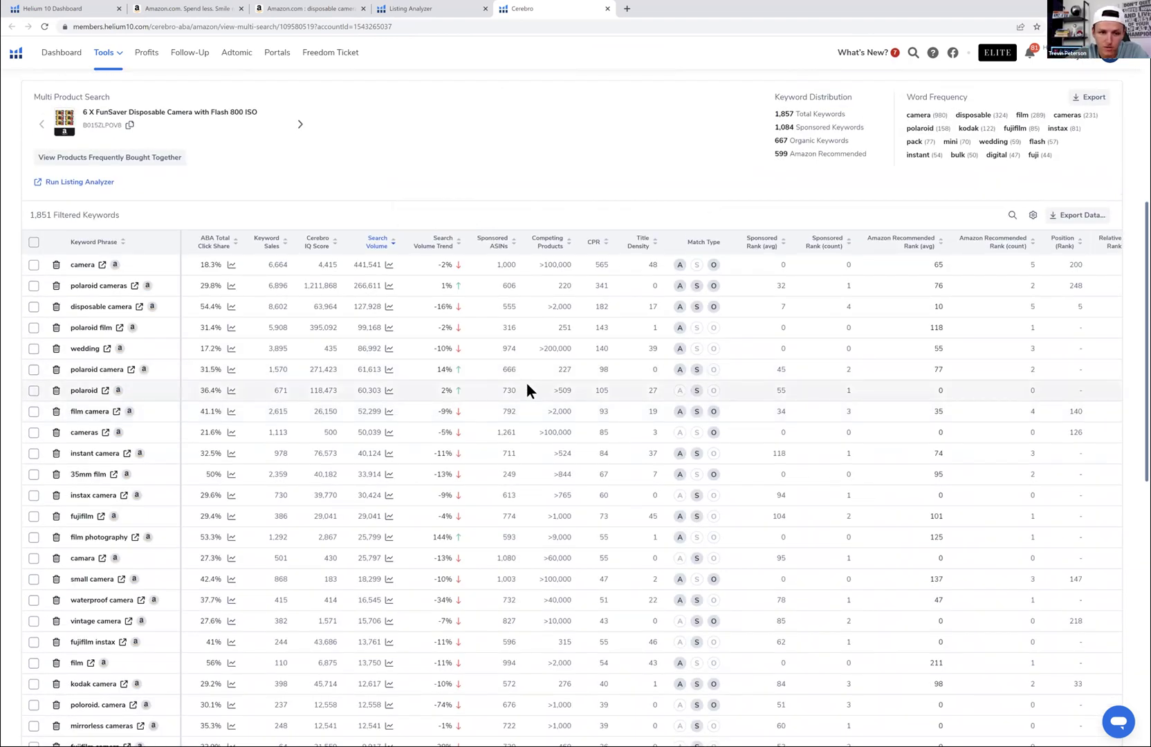
pyautogui.scroll(5, 526, 381)
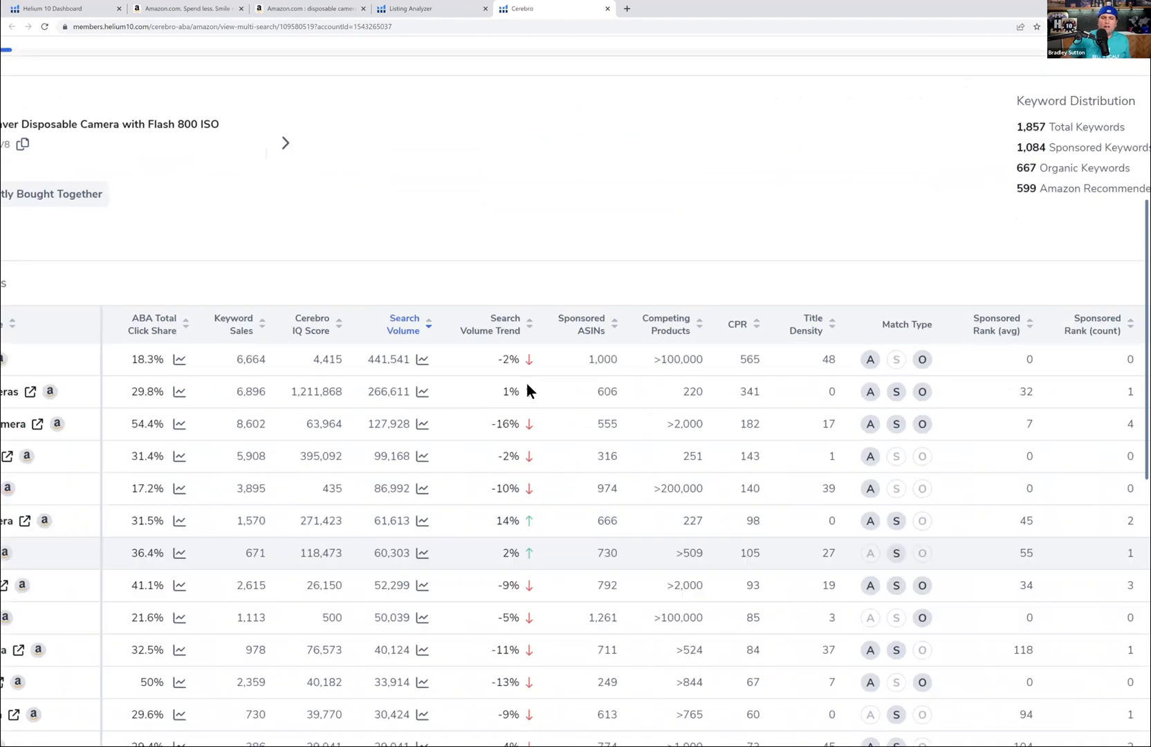
pyautogui.scroll(-3, 527, 391)
pyautogui.scroll(3, 527, 391)
pyautogui.scroll(-2, 287, 131)
pyautogui.scroll(-1, 749, 235)
pyautogui.scroll(-1, 692, 388)
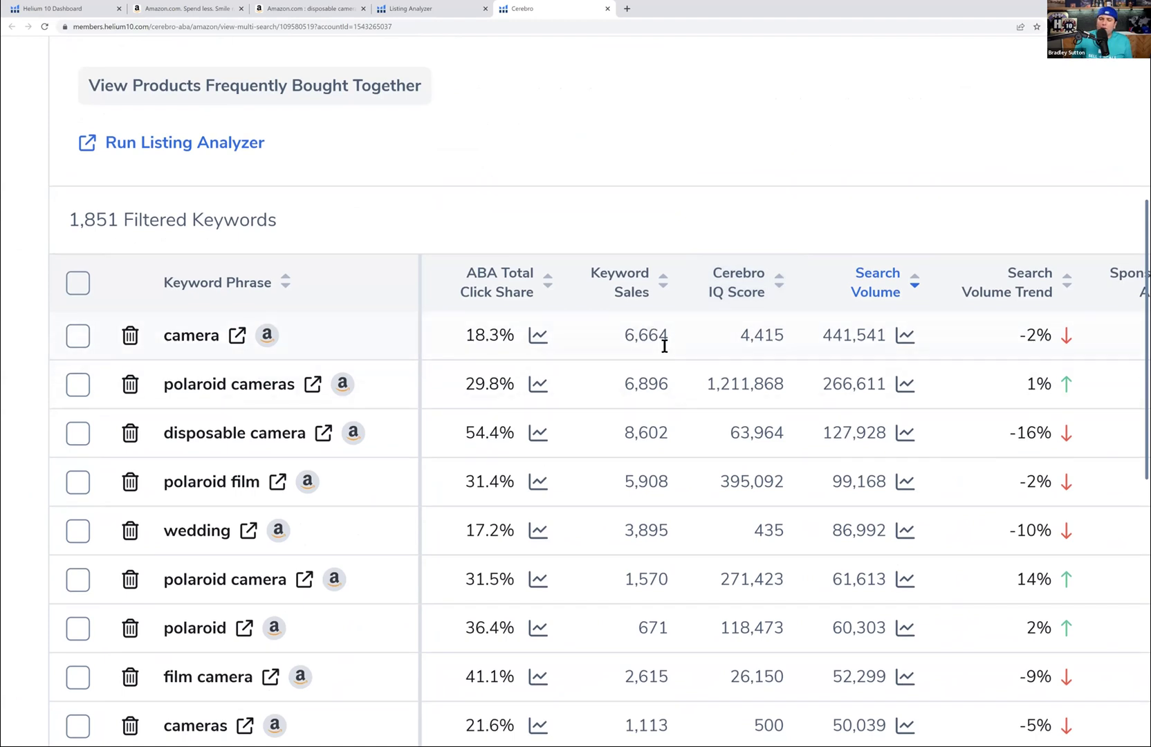
pyautogui.scroll(-1, 664, 346)
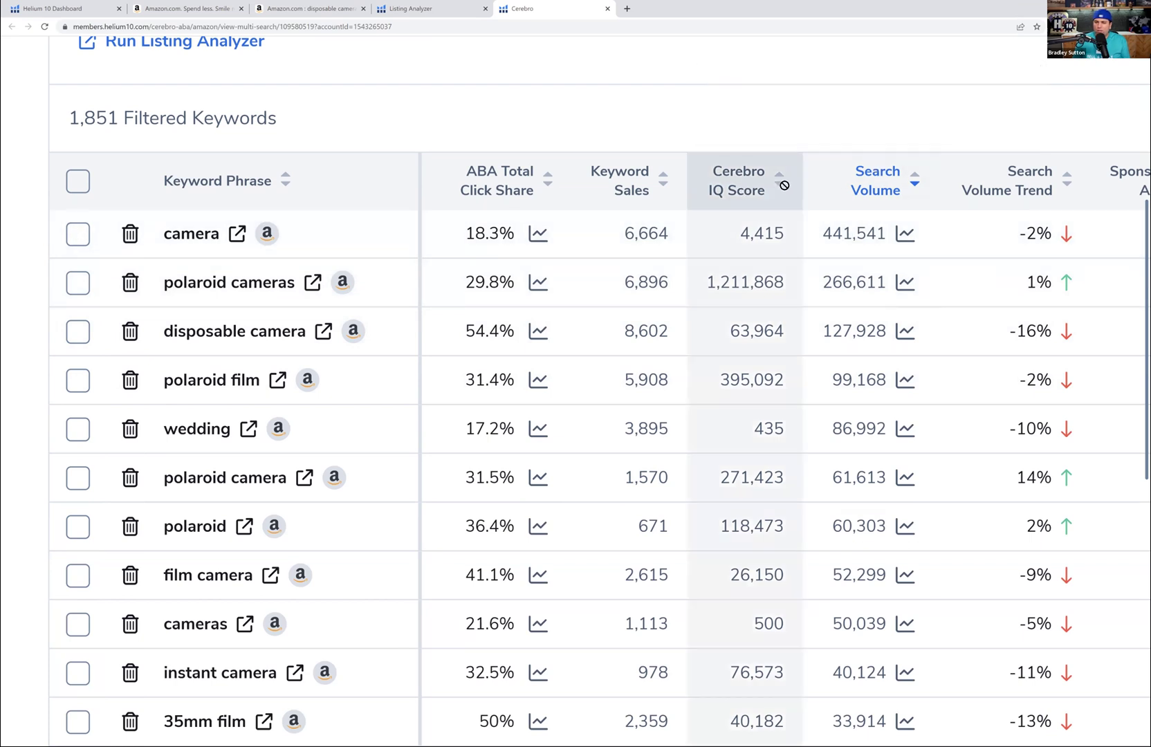
pyautogui.moveTo(744, 180); pyautogui.dragTo(920, 190)
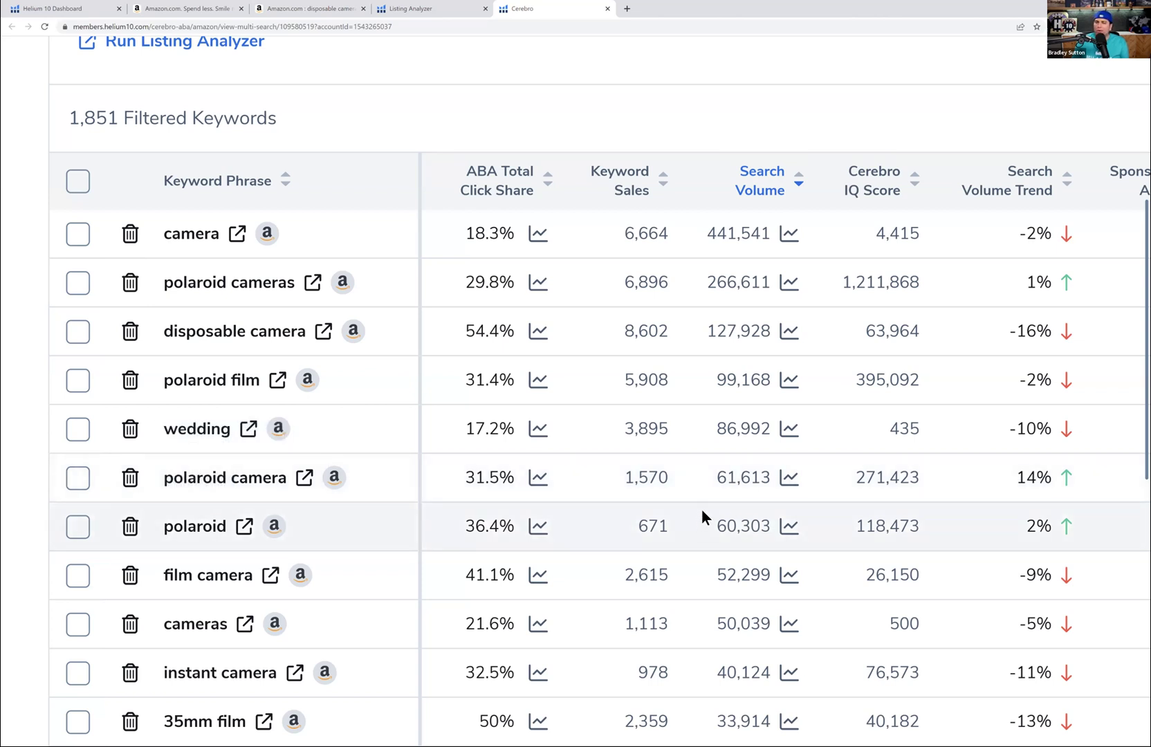
pyautogui.scroll(-3, 702, 508)
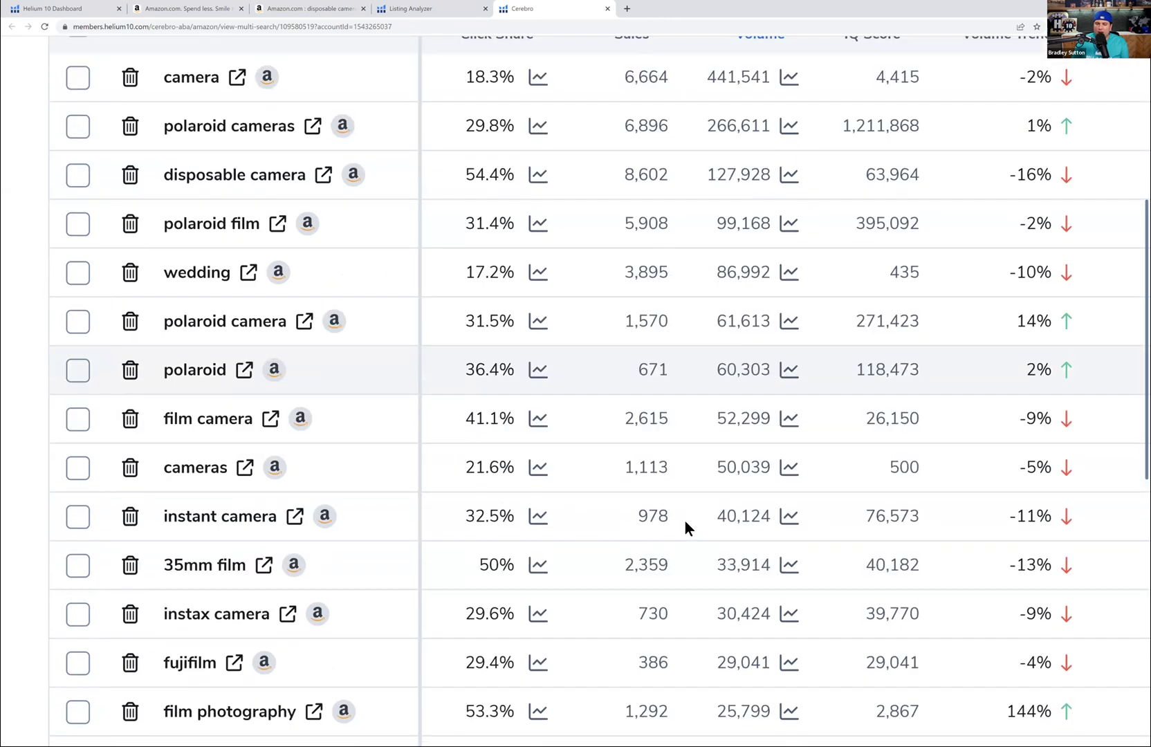
pyautogui.scroll(-1, 684, 484)
pyautogui.scroll(-4, 684, 481)
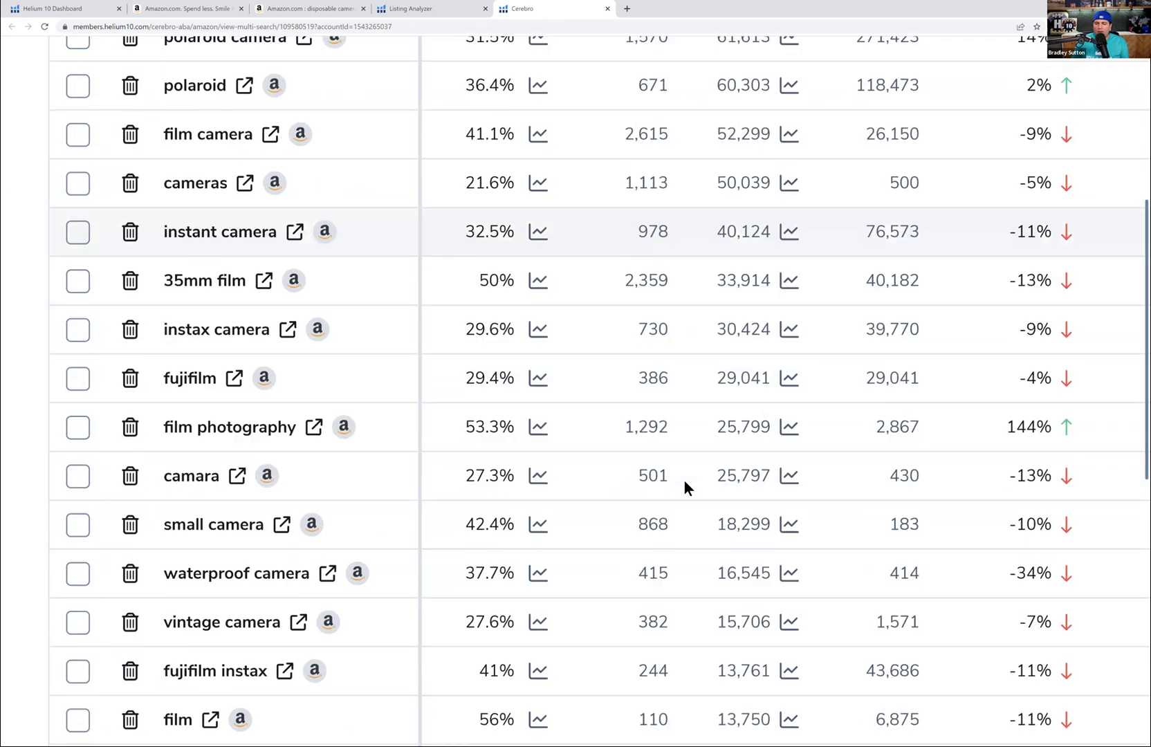
pyautogui.scroll(-3, 685, 482)
pyautogui.scroll(-4, 684, 482)
pyautogui.scroll(-3, 684, 483)
pyautogui.scroll(-12, 721, 514)
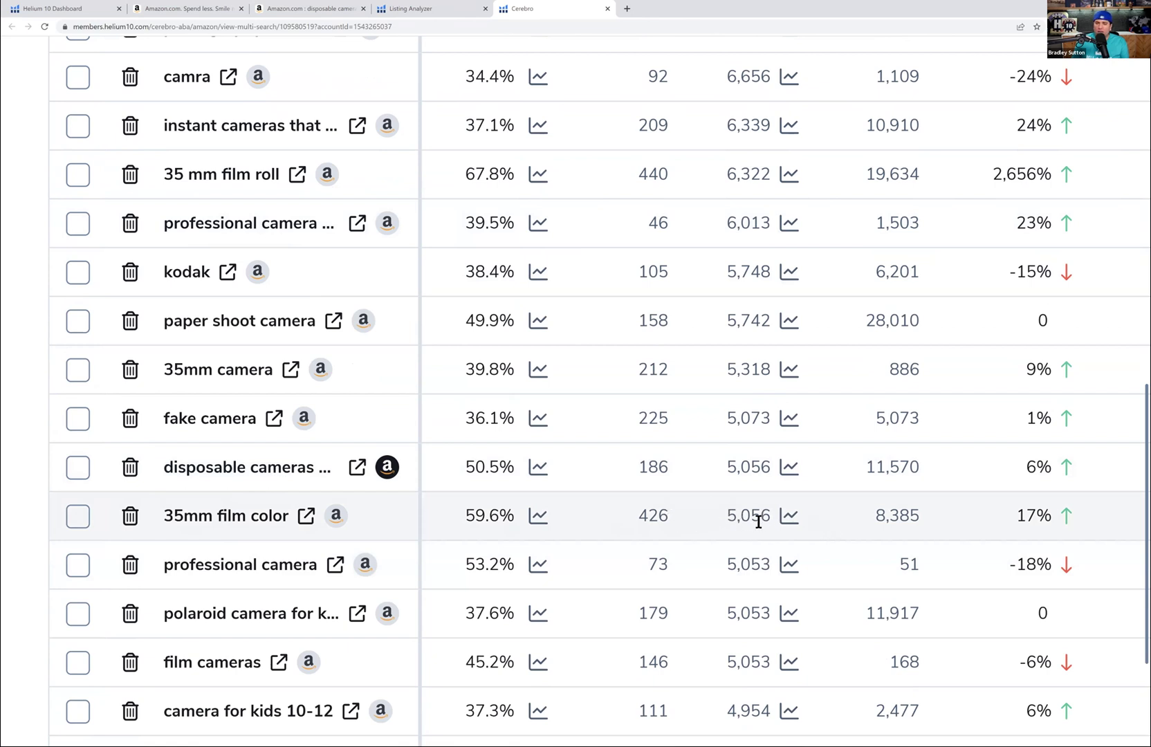
pyautogui.scroll(20, 752, 522)
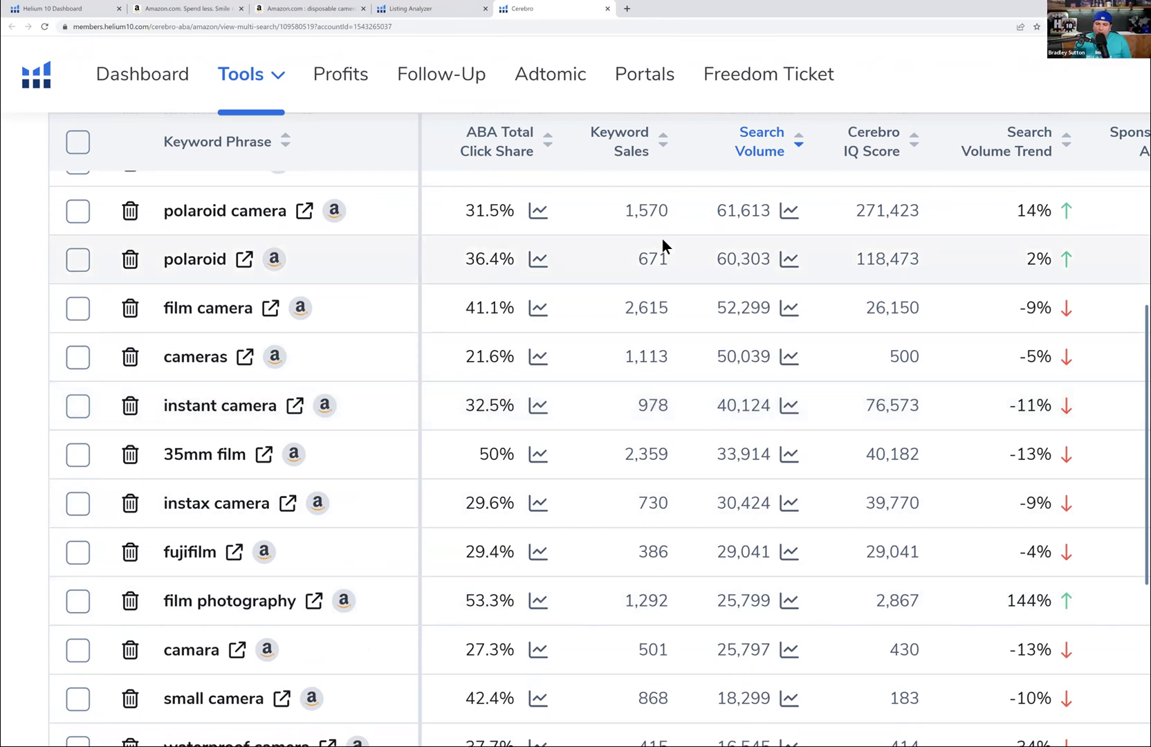
pyautogui.scroll(3, 662, 237)
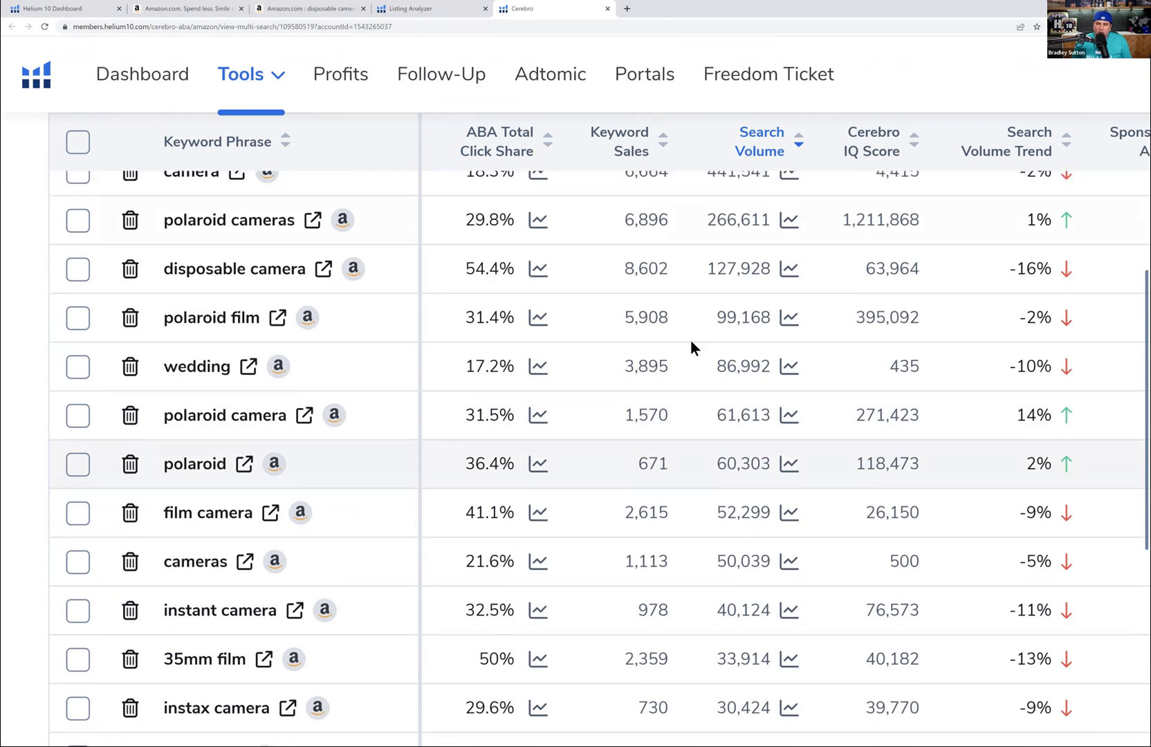
pyautogui.scroll(5, 655, 356)
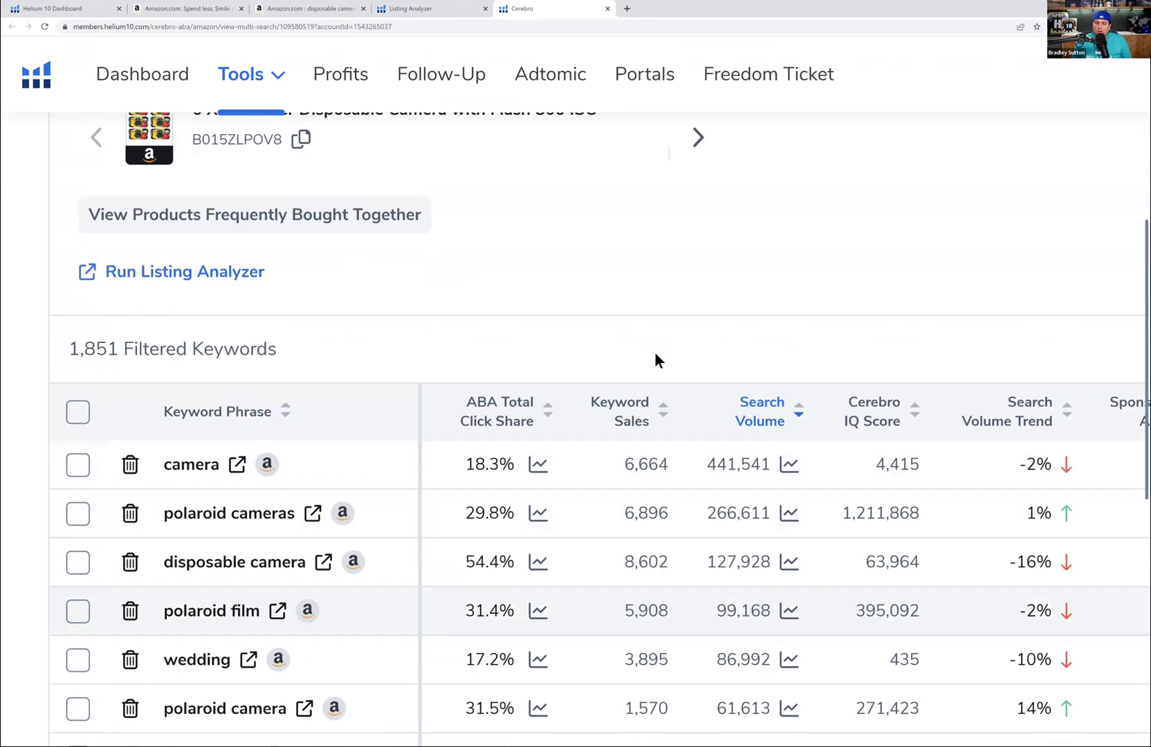
# Scroll the Cerebro keyword table to locate 'disposable camera' with its 54.4% ABA total click share
pyautogui.scroll(-3, 655, 355)
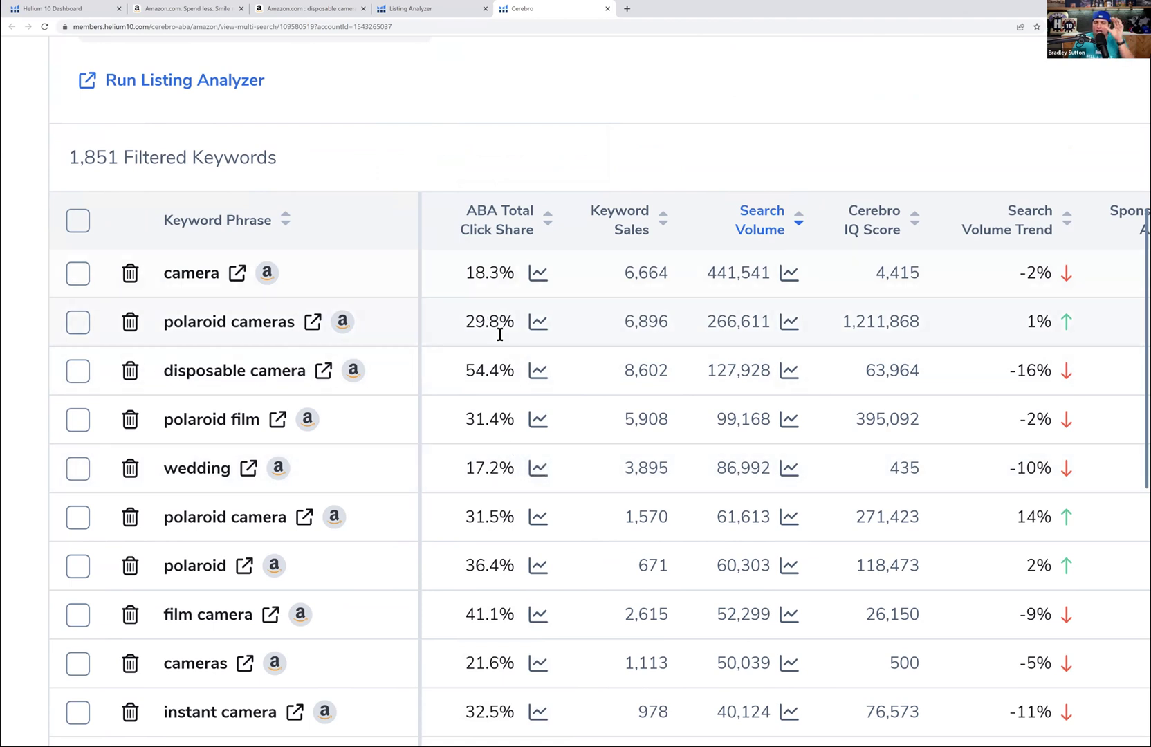
pyautogui.moveTo(519, 319)
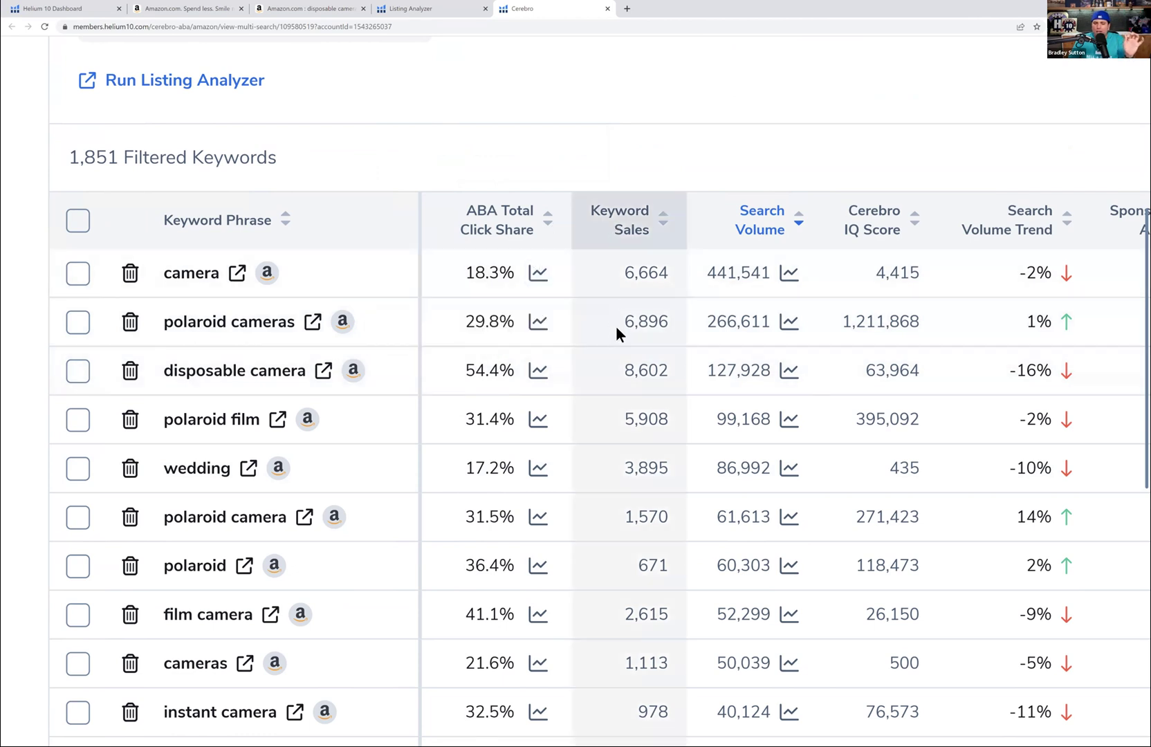
pyautogui.scroll(-1, 614, 329)
pyautogui.scroll(-2, 346, 595)
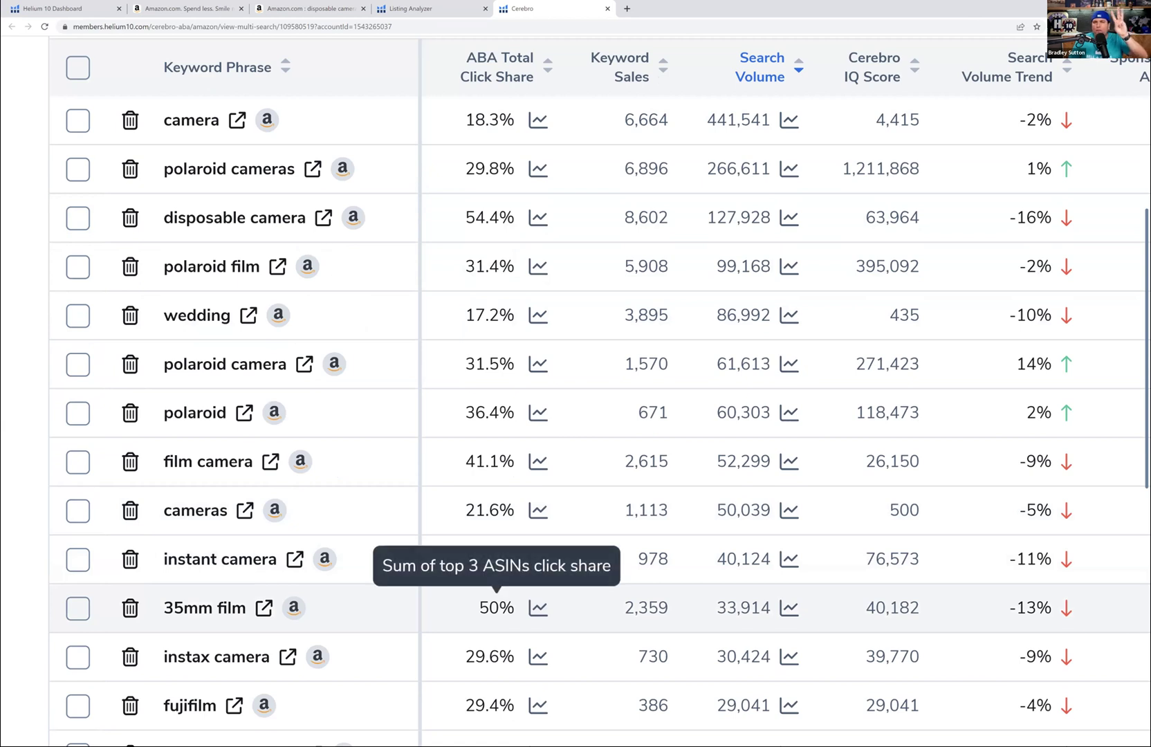
pyautogui.scroll(-6, 497, 602)
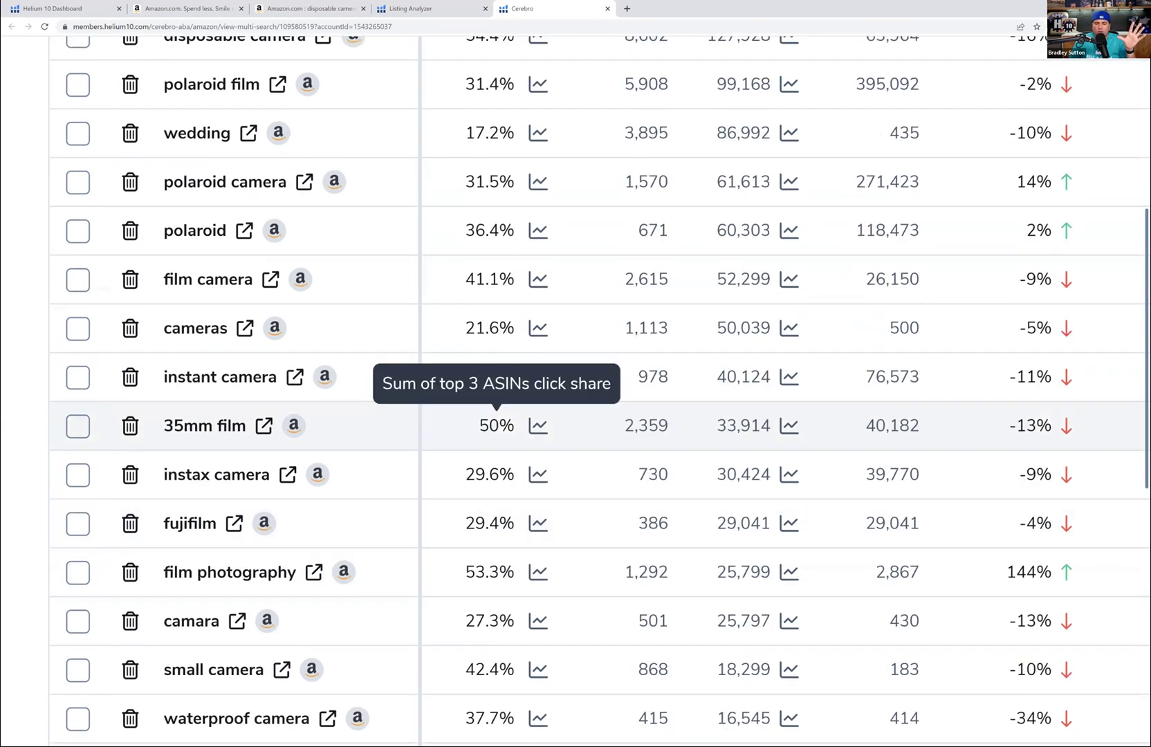
pyautogui.scroll(-5, 497, 595)
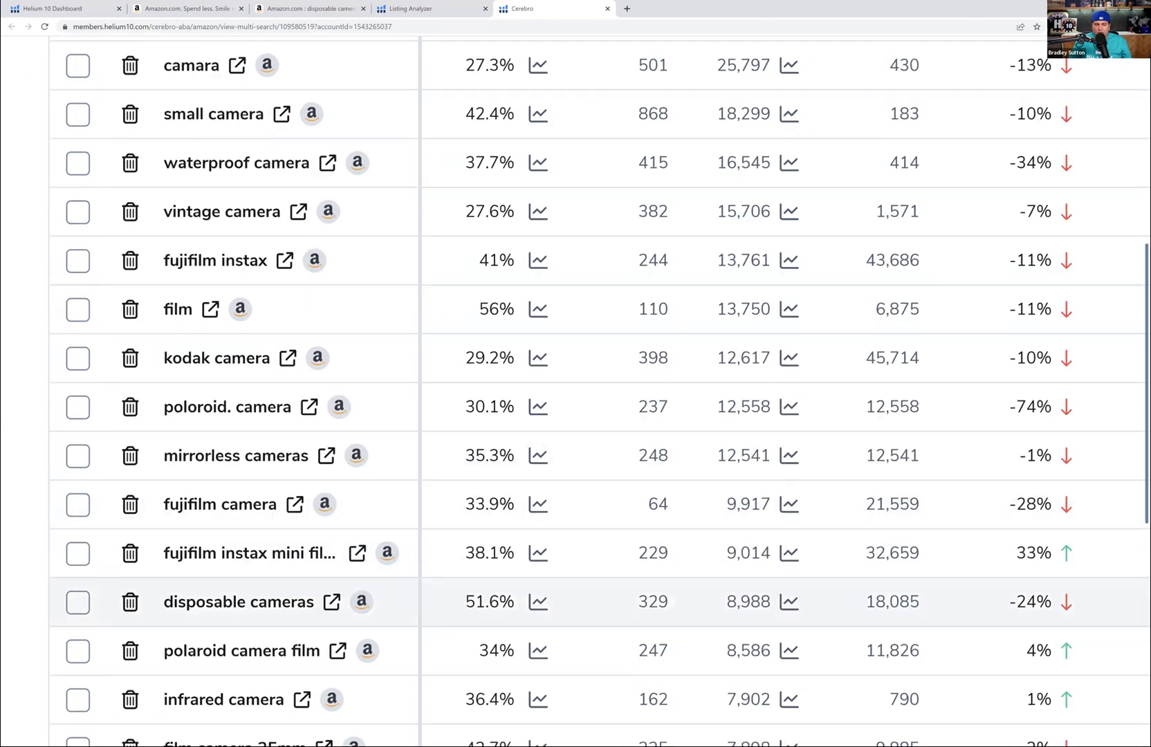
pyautogui.scroll(-6, 496, 595)
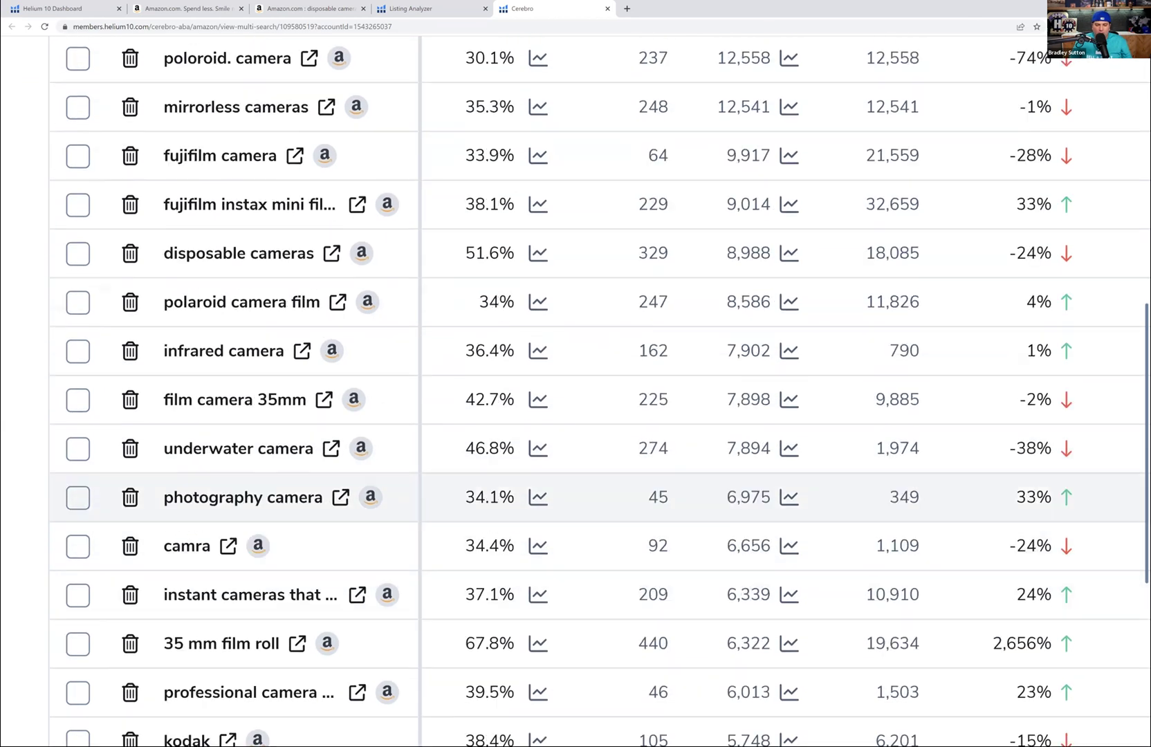
pyautogui.scroll(-9, 523, 557)
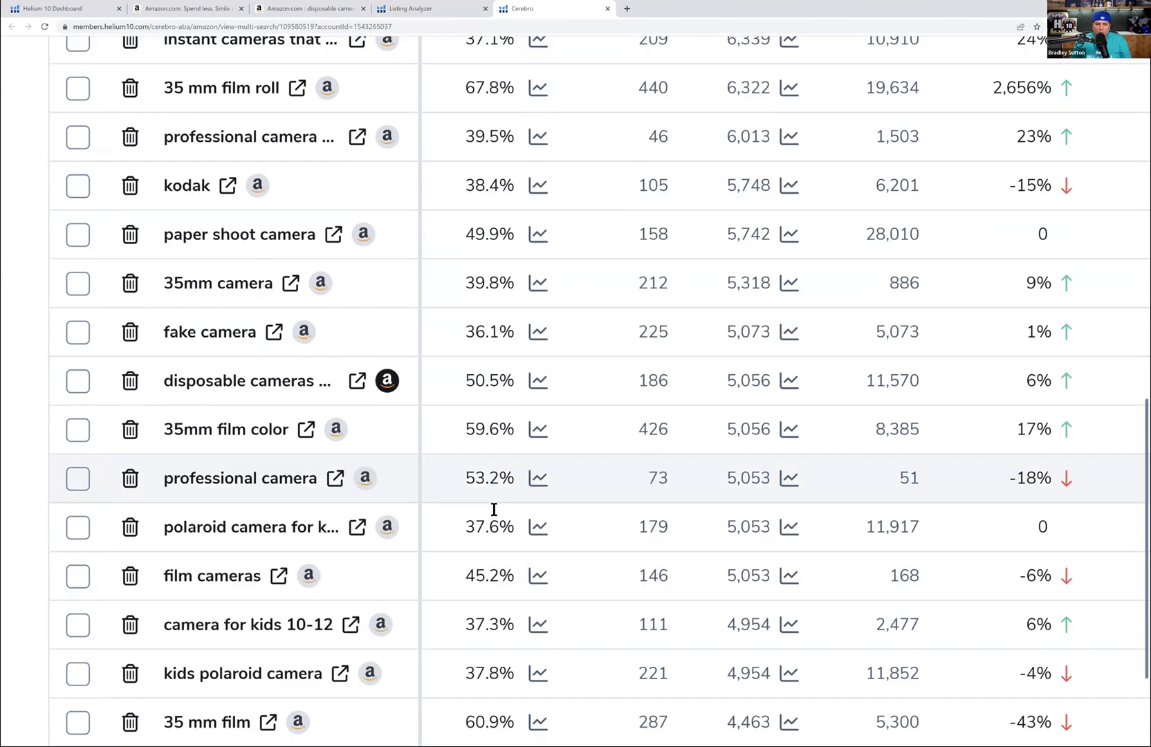
pyautogui.scroll(-1, 485, 453)
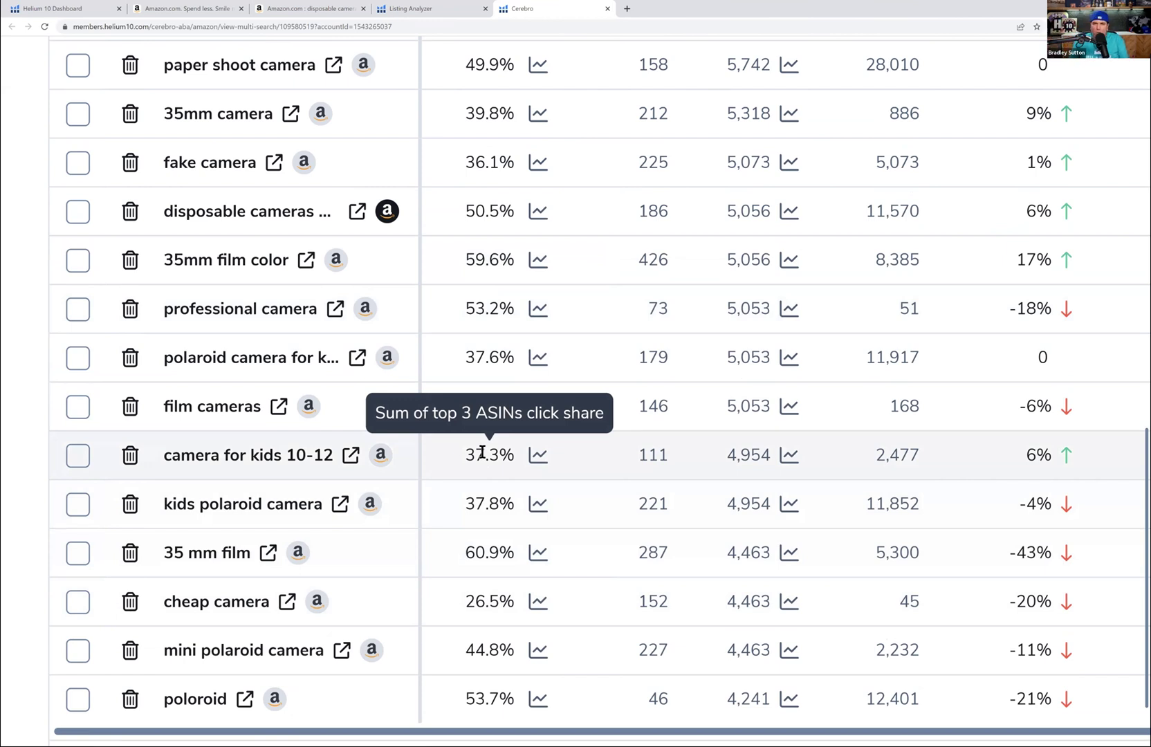
pyautogui.scroll(10, 482, 452)
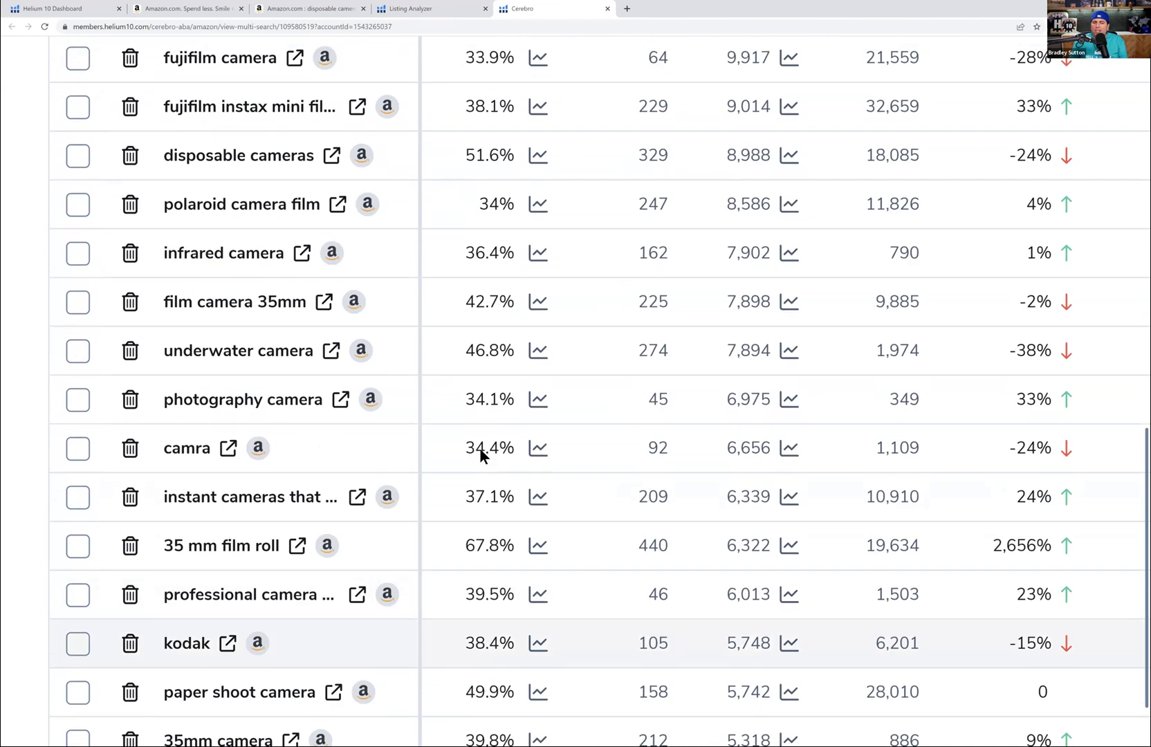
pyautogui.scroll(2, 480, 448)
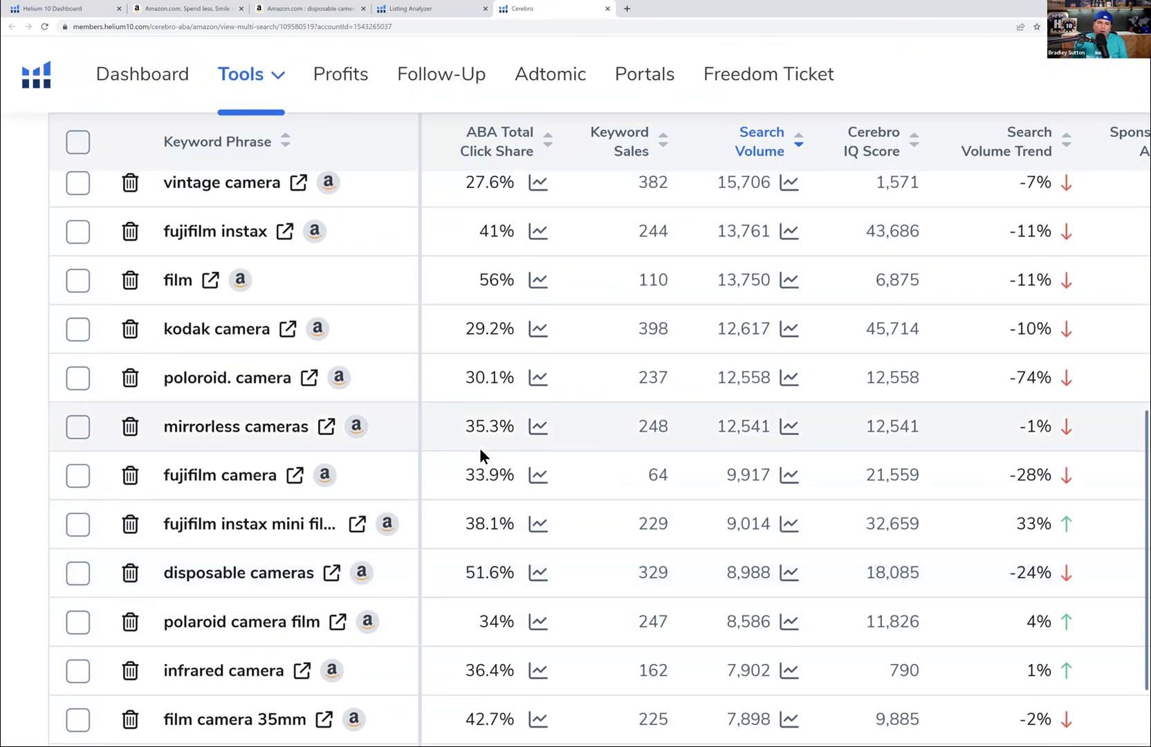
pyautogui.scroll(3, 479, 448)
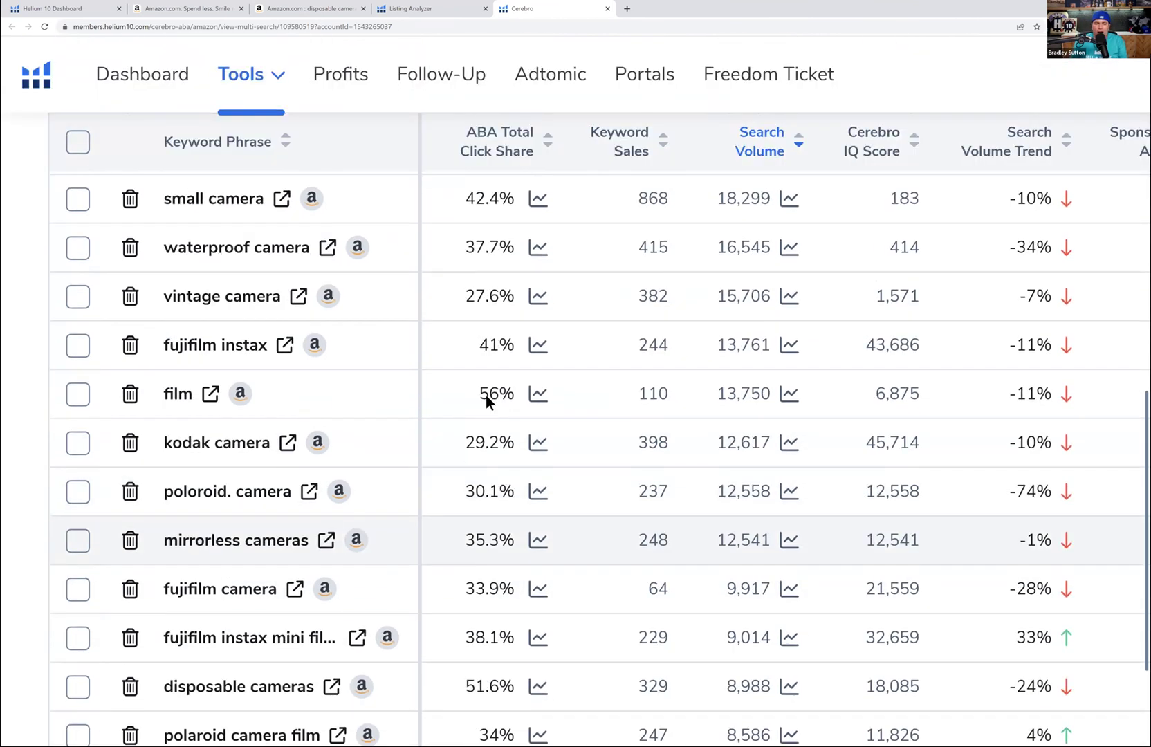
pyautogui.scroll(6, 495, 348)
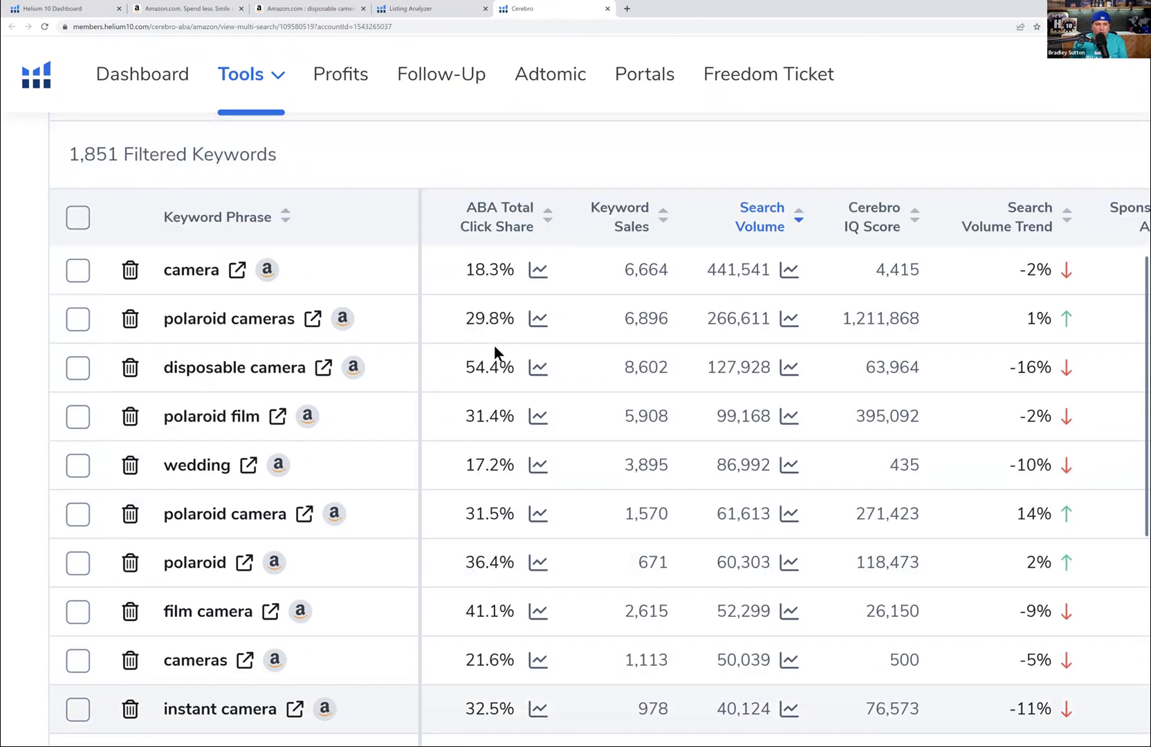
pyautogui.scroll(-7, 496, 349)
pyautogui.scroll(5, 537, 270)
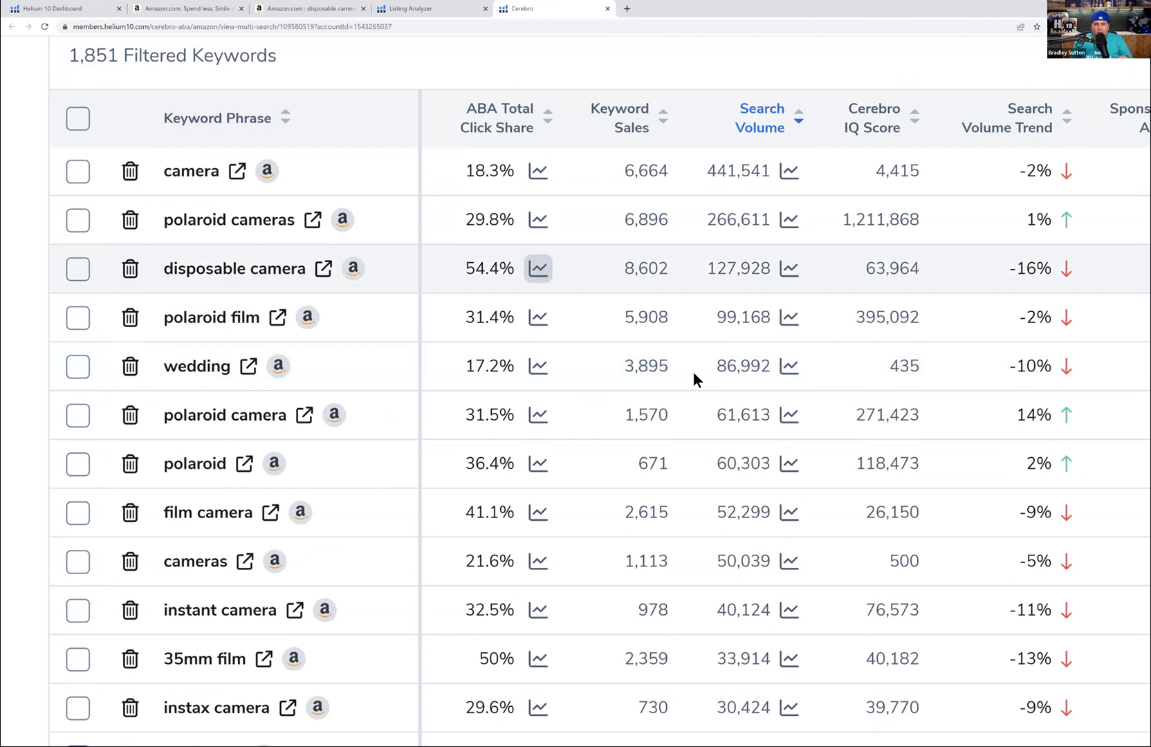
# Zoom out twice and review the Top 3 ASINs chart and monthly tables, e.g. July 2022 at 35%
pyautogui.hotkey('ctrl', '-')
pyautogui.hotkey('ctrl', '-')
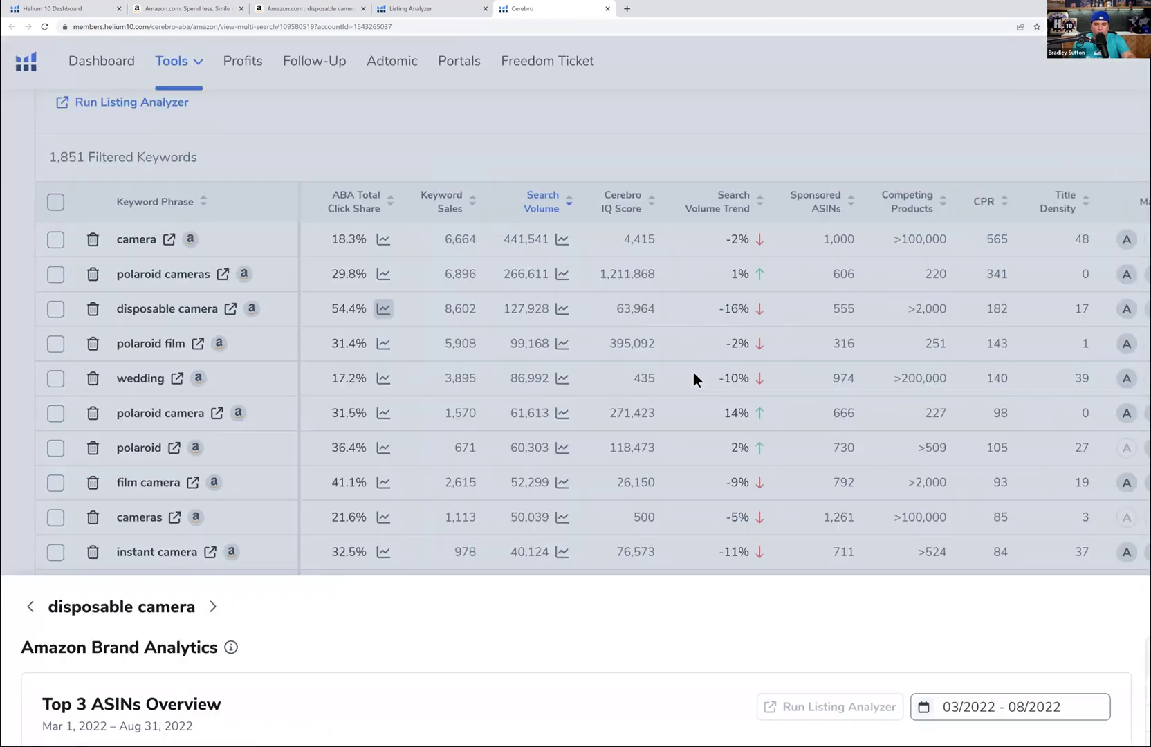
pyautogui.hotkey('ctrl', '-')
pyautogui.hotkey('ctrl', '-')
pyautogui.hotkey('ctrl', '-')
pyautogui.hotkey('ctrl', '-')
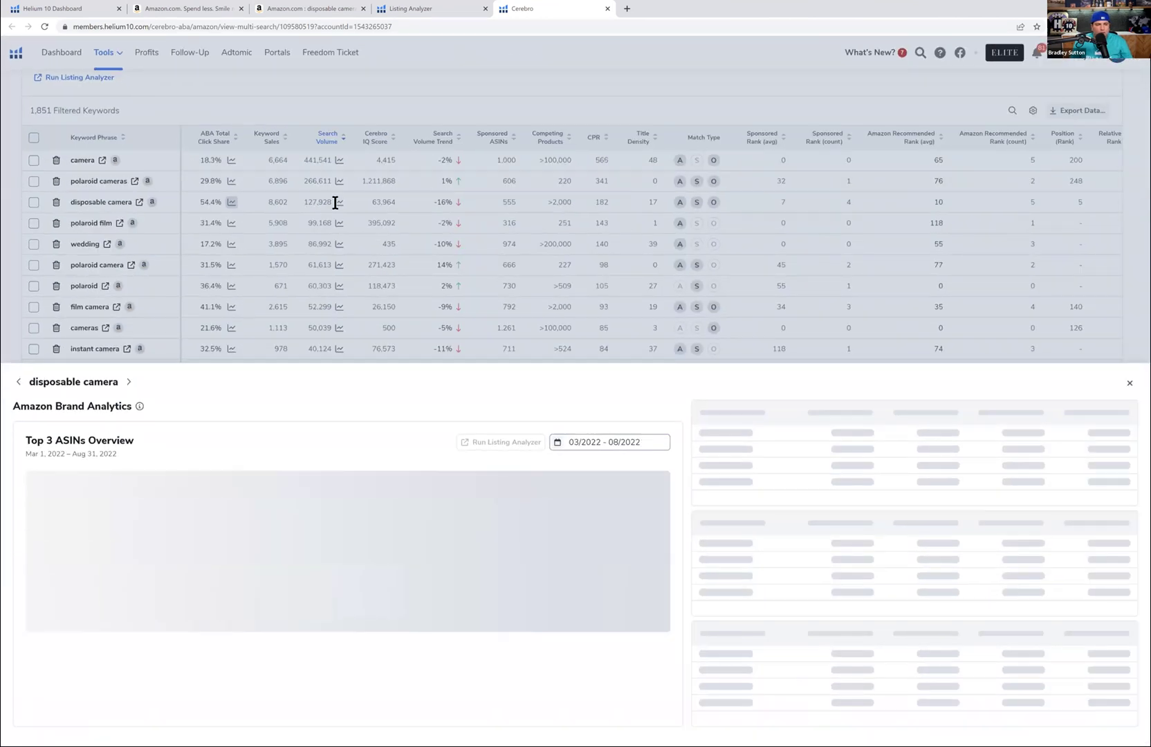
pyautogui.click(335, 203)
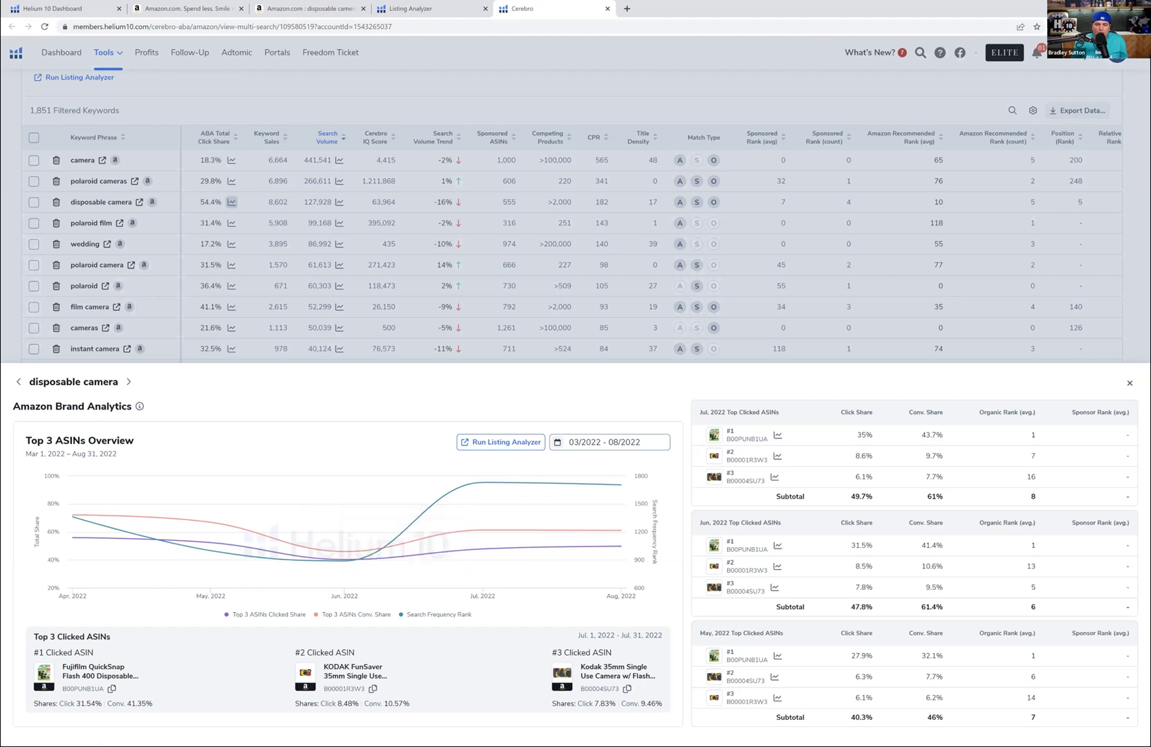
pyautogui.moveTo(577, 547)
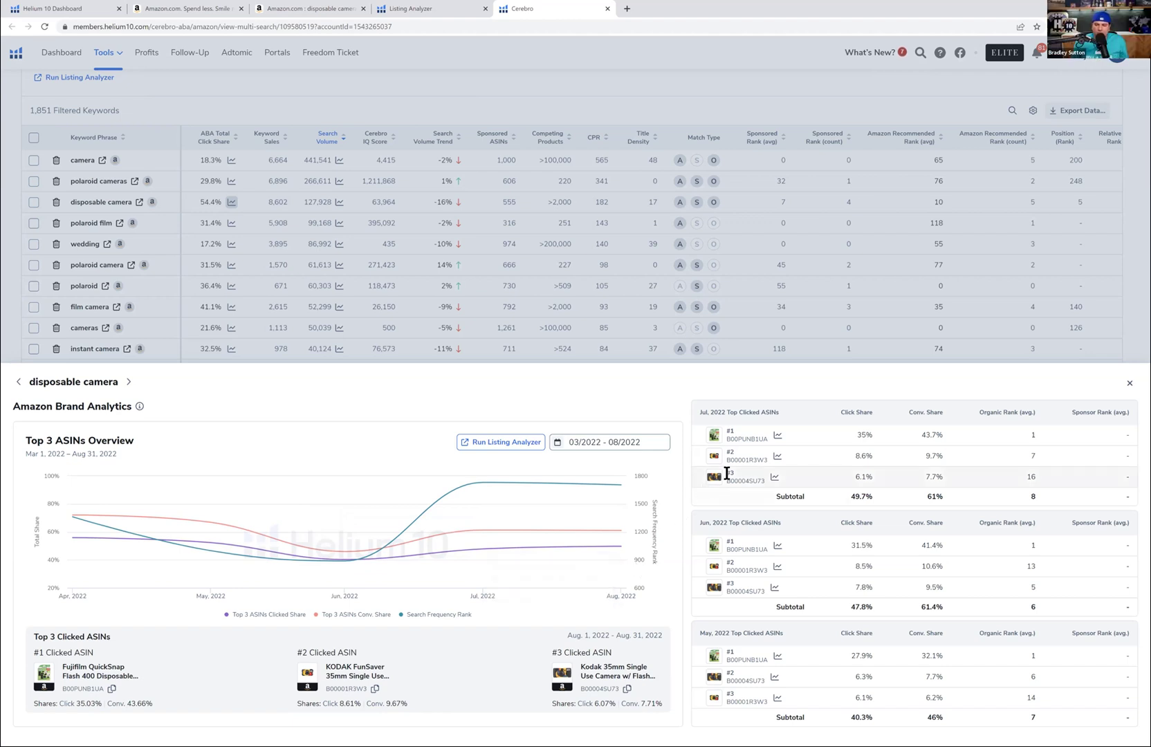
pyautogui.moveTo(715, 483)
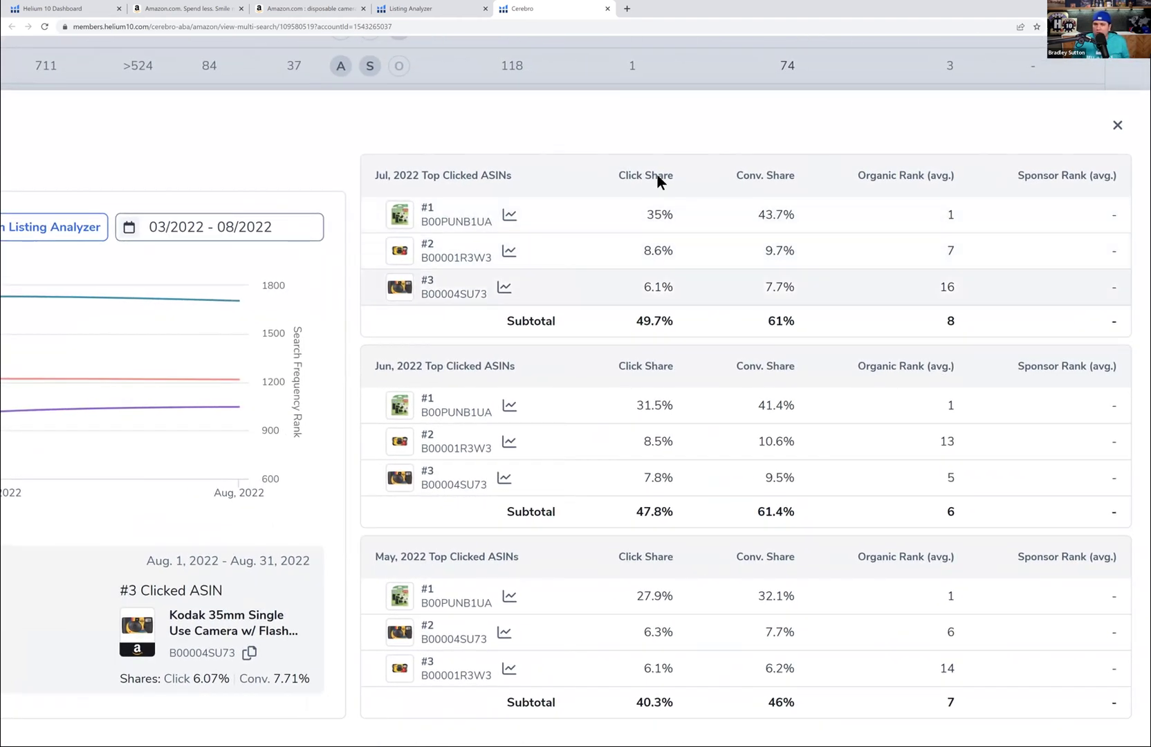
pyautogui.moveTo(775, 177)
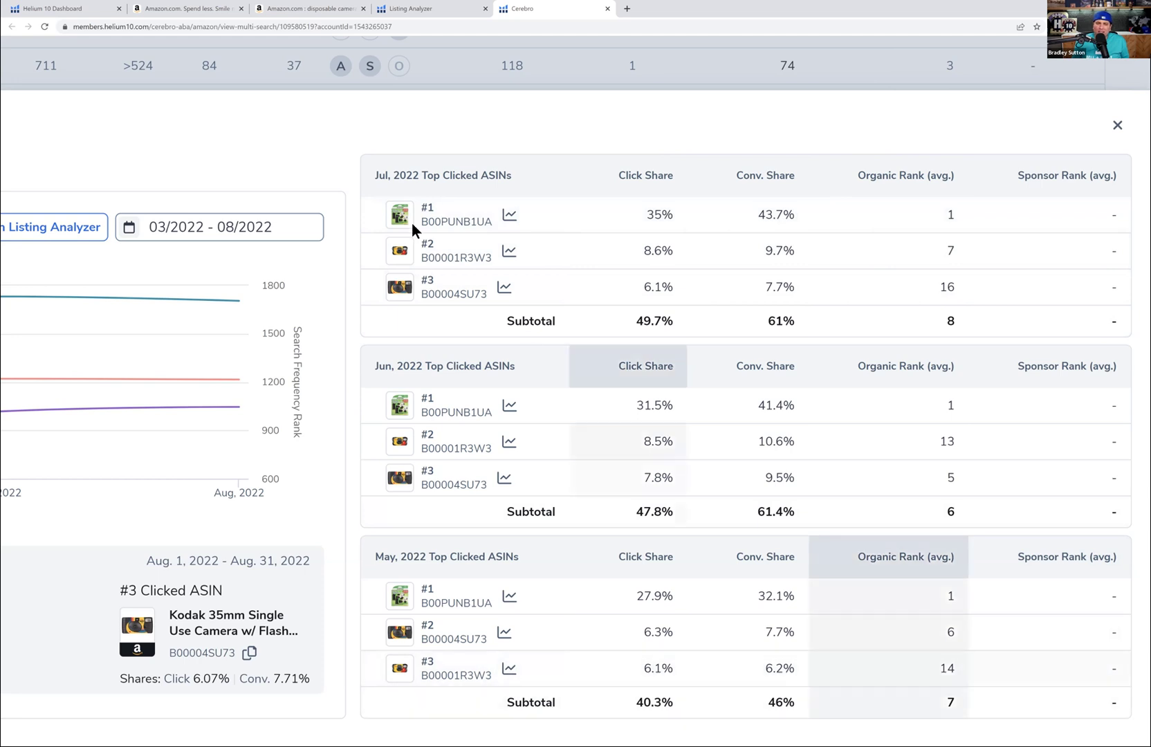
pyautogui.moveTo(413, 226)
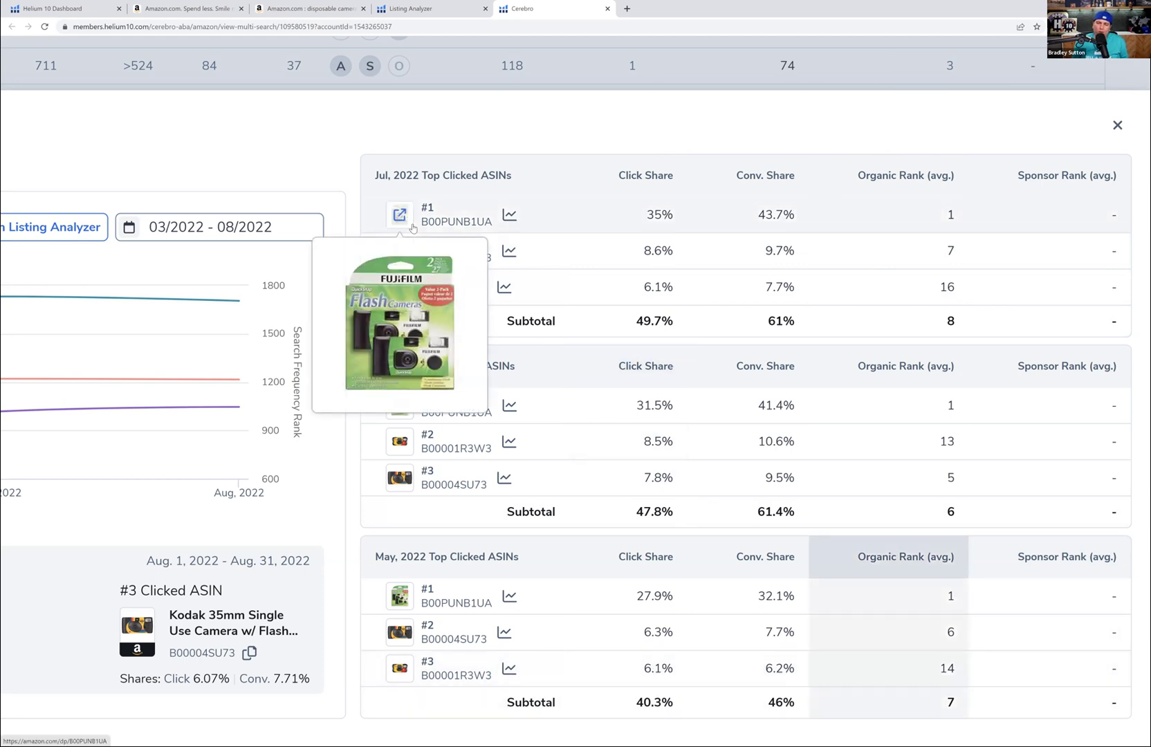